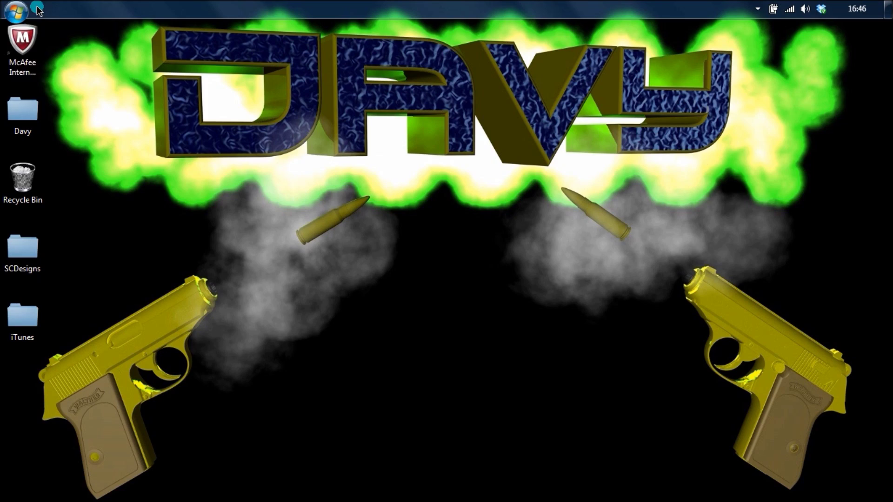
# Launch Cinema 4D from the taskbar and decline sending the crash report.
pyautogui.click(386, 481)
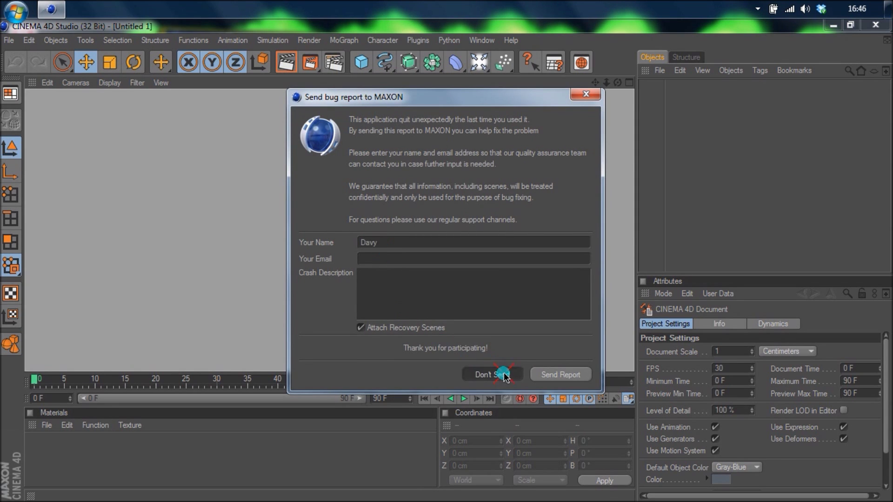
pyautogui.click(504, 374)
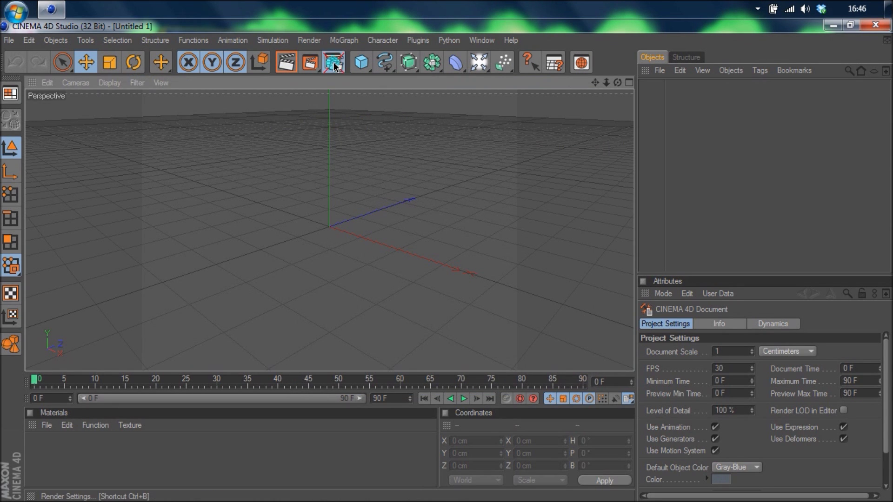
# Apply the Film/Video HDV/HDTV 720 29.97 output preset (1280 × 720, 29.97 fps) in Render Settings.
pyautogui.click(334, 64)
pyautogui.click(125, 70)
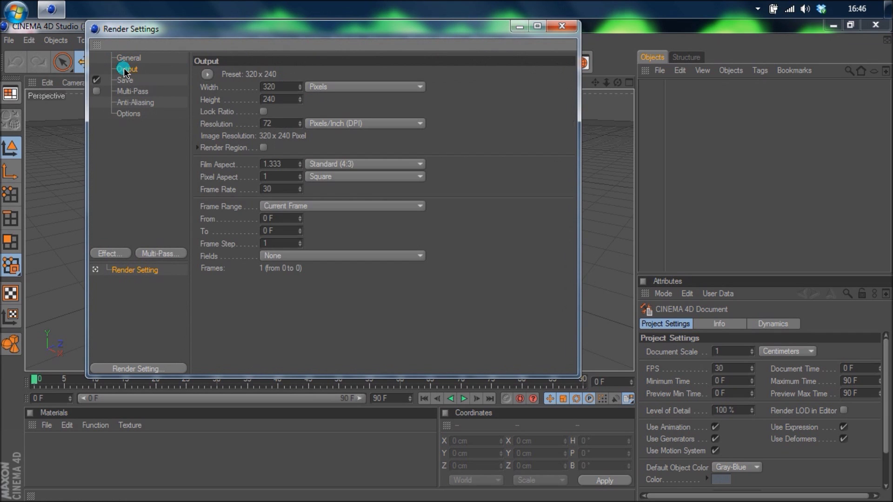
pyautogui.click(208, 74)
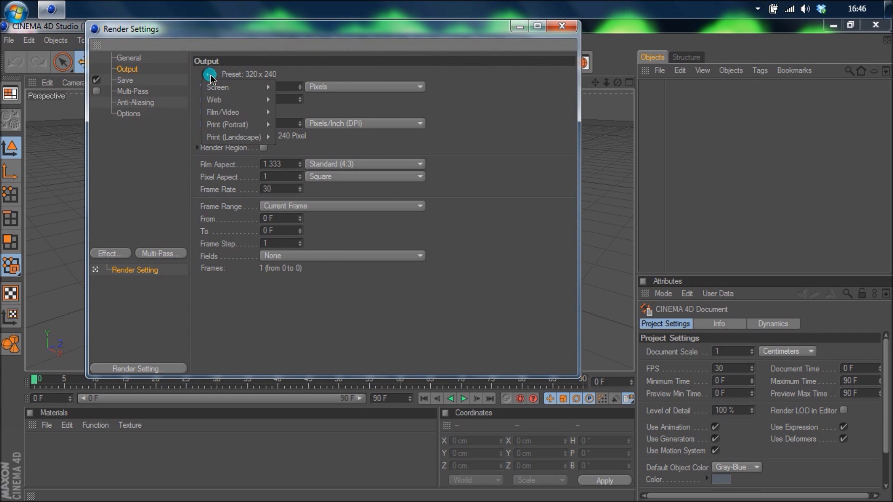
pyautogui.click(224, 112)
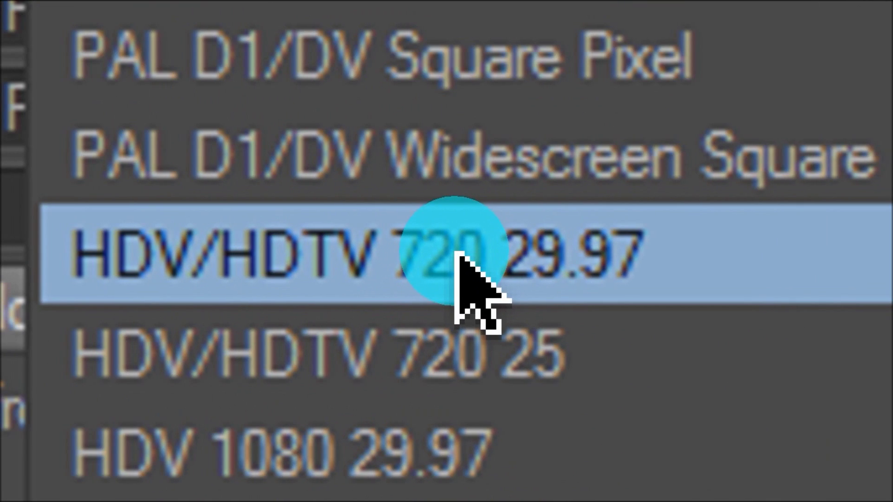
pyautogui.click(491, 264)
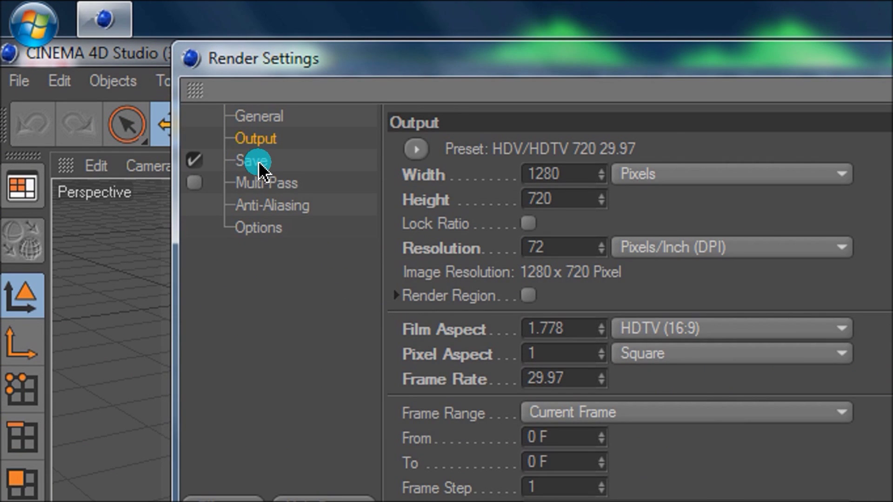
# Set the saved image format to JPEG with quality 100, then close Render Settings.
pyautogui.click(258, 163)
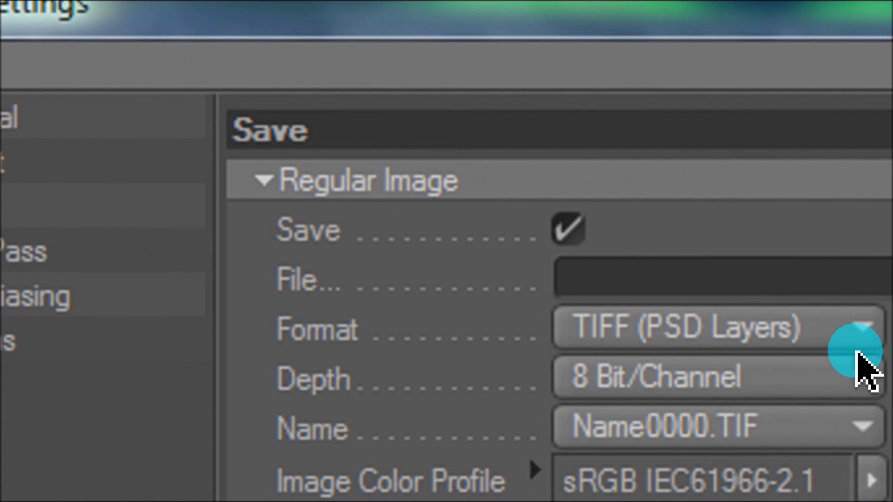
pyautogui.click(744, 305)
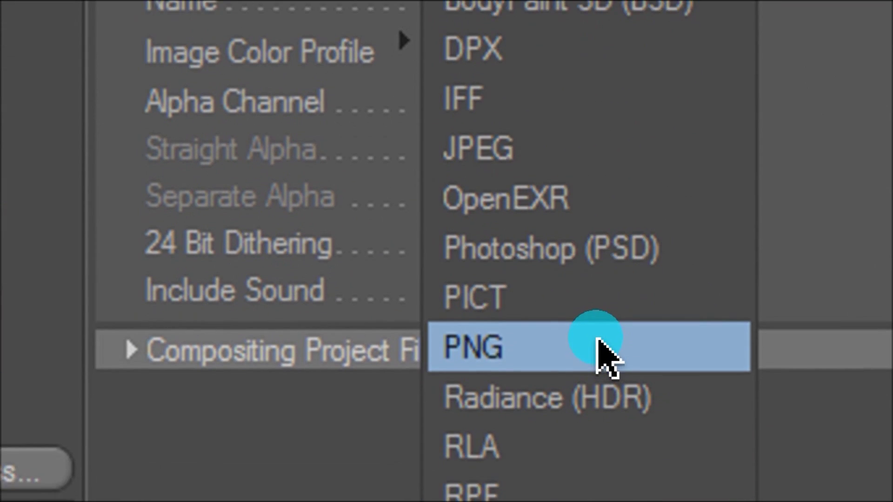
pyautogui.click(543, 173)
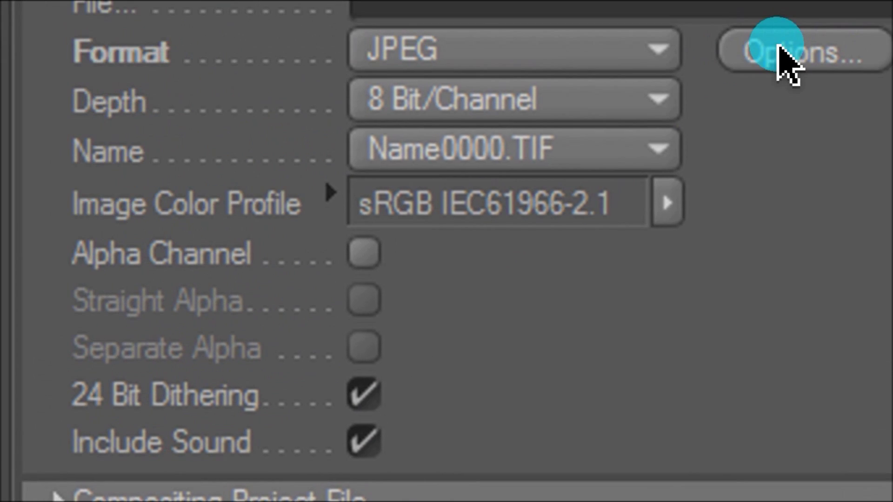
pyautogui.click(736, 110)
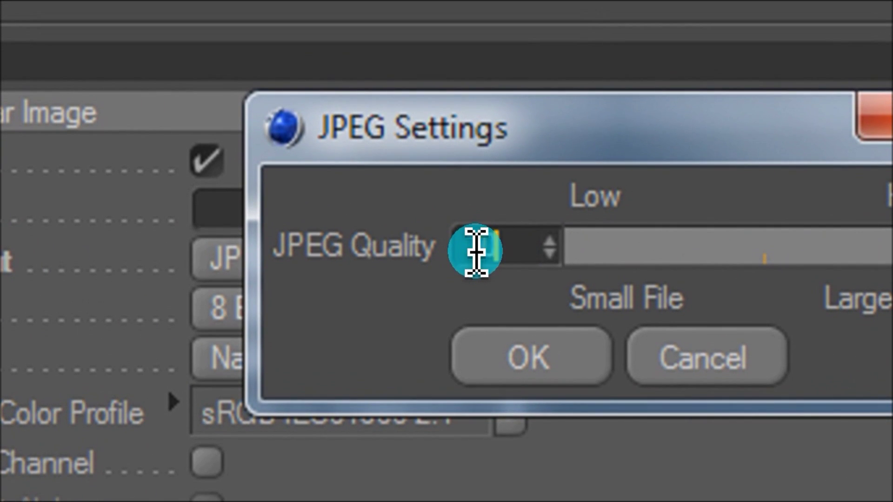
pyautogui.write('0')
pyautogui.click(535, 361)
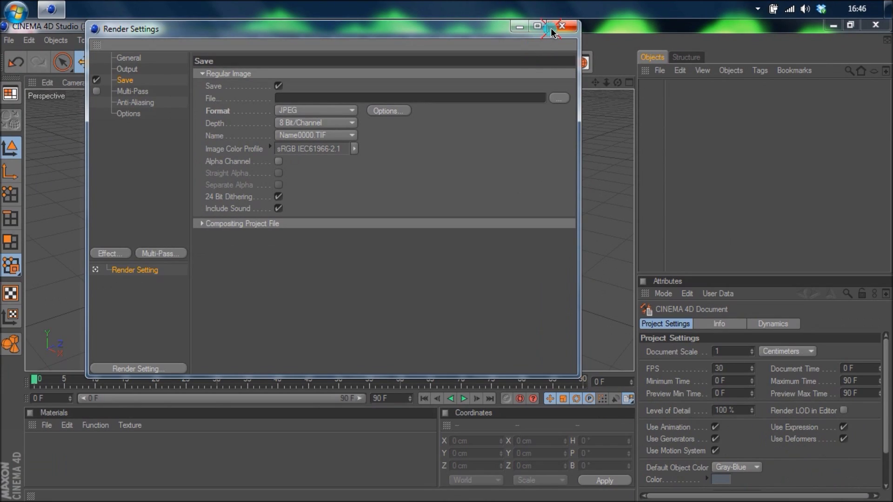
pyautogui.click(553, 30)
# Orbit and zoom out the view, then create PyroCluster and PyroCluster - VolumeTracer shader materials.
pyautogui.moveTo(621, 85)
pyautogui.mouseDown()
pyautogui.moveTo(618, 67)
pyautogui.moveTo(613, 86)
pyautogui.mouseUp()
pyautogui.moveTo(439, 261)
pyautogui.mouseDown()
pyautogui.moveTo(609, 89)
pyautogui.moveTo(578, 105)
pyautogui.mouseUp()
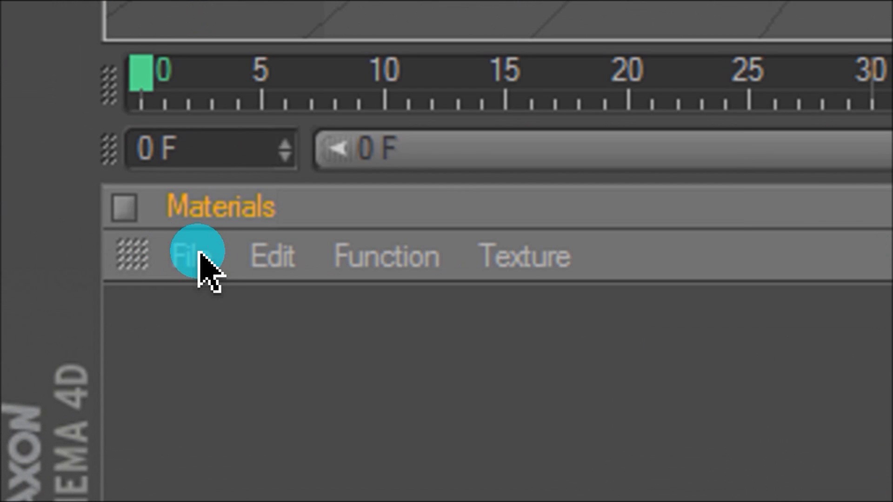
pyautogui.click(98, 349)
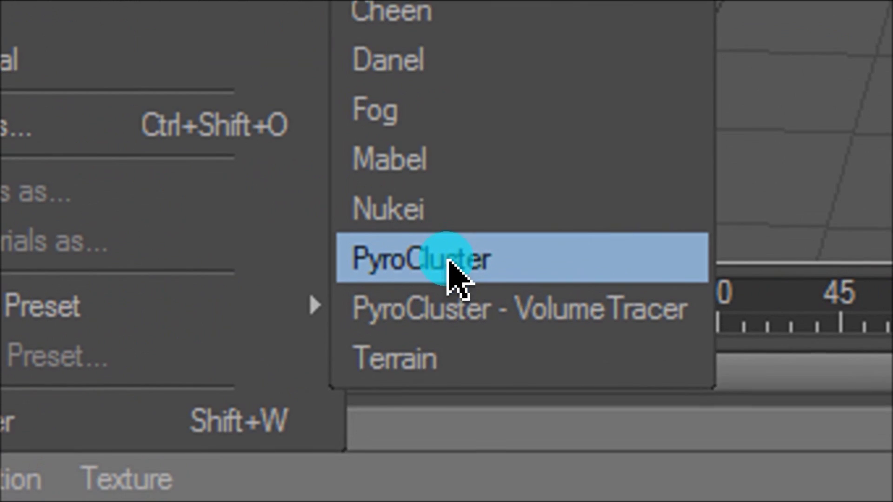
pyautogui.click(430, 278)
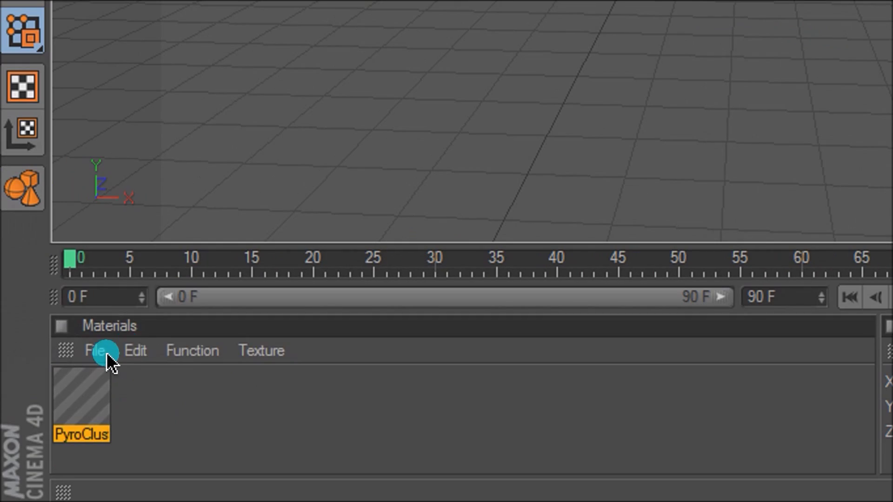
pyautogui.click(109, 360)
pyautogui.moveTo(135, 92)
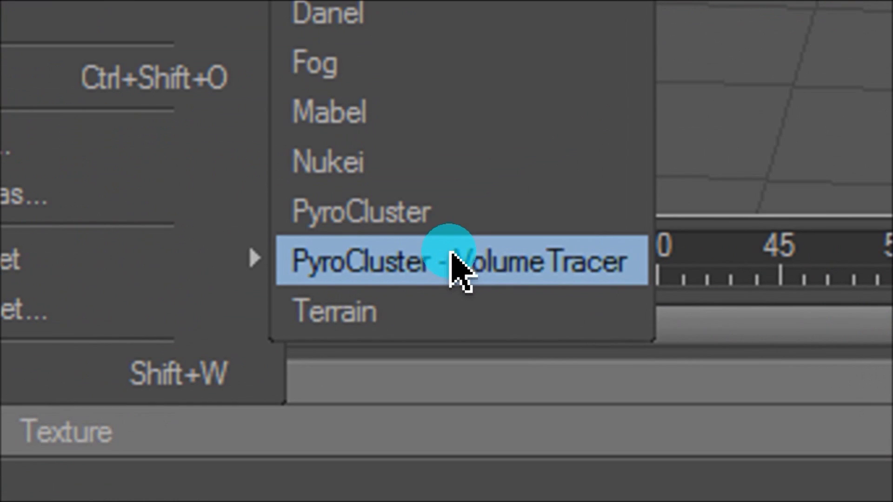
pyautogui.click(453, 295)
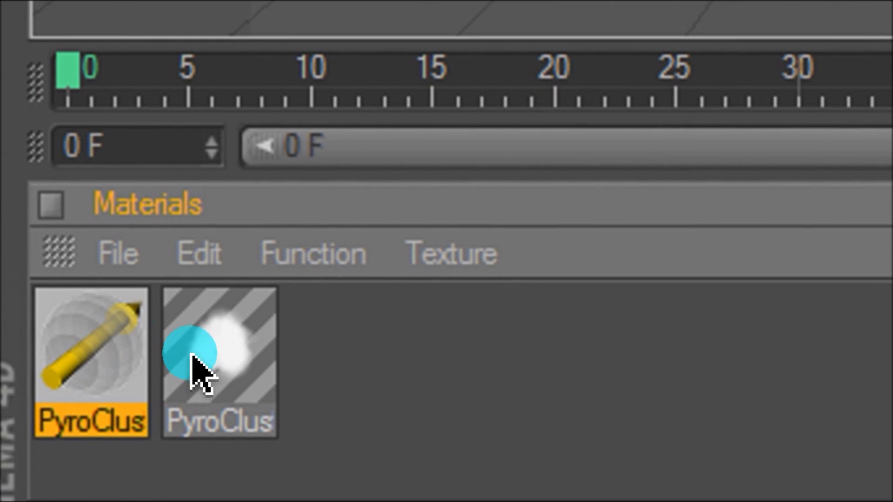
pyautogui.moveTo(215, 349)
pyautogui.mouseDown()
pyautogui.moveTo(114, 337)
pyautogui.moveTo(423, 151)
pyautogui.mouseUp()
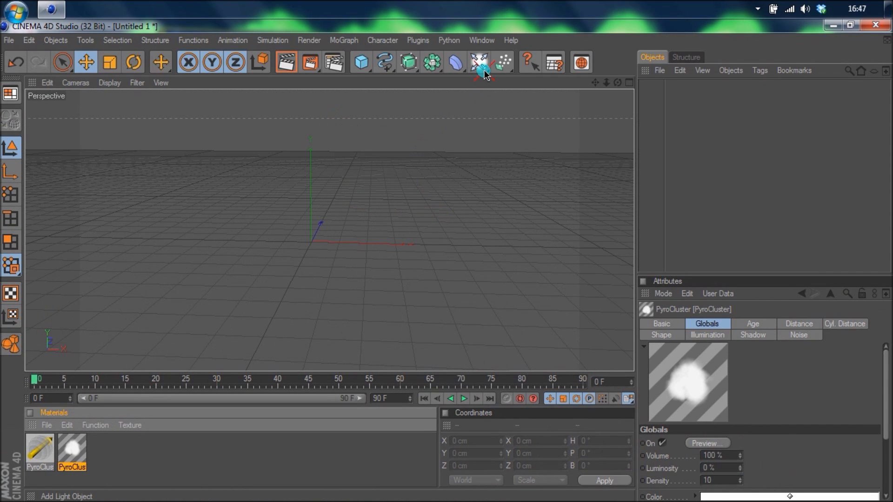
pyautogui.click(479, 65)
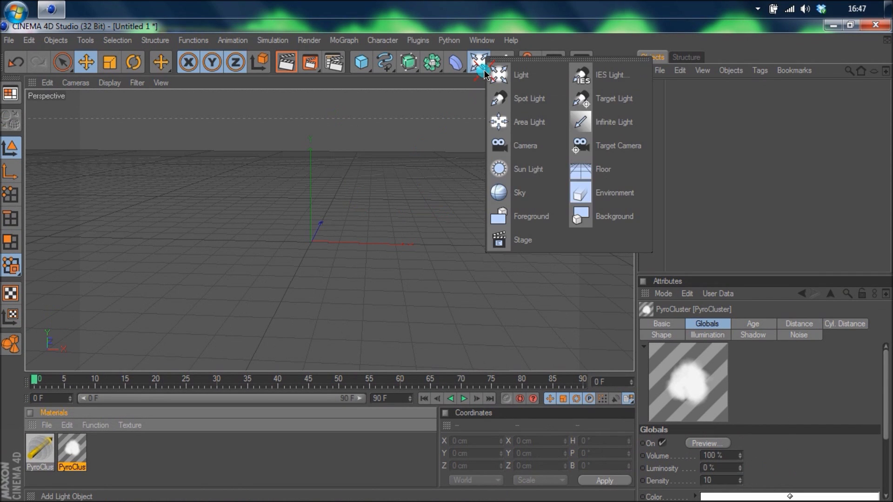
# Insert an Emitter from the particle palette and an Environment object from the light palette.
pyautogui.click(504, 64)
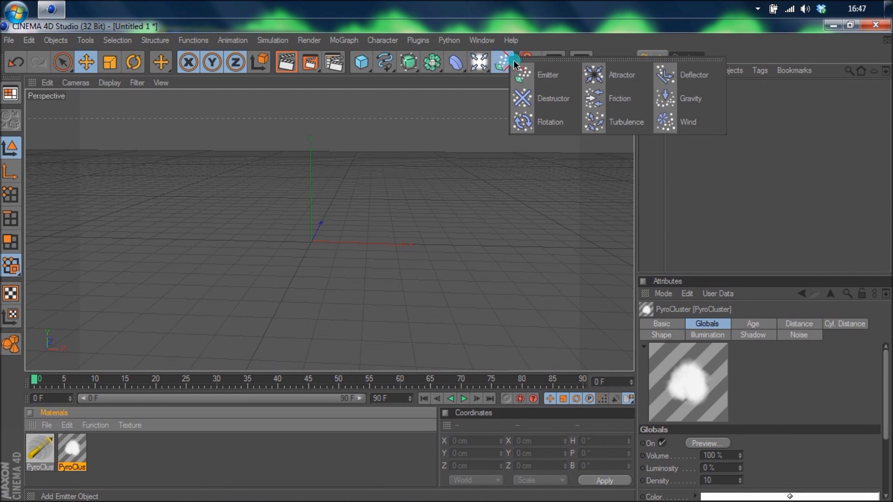
pyautogui.click(540, 74)
pyautogui.moveTo(477, 67); pyautogui.dragTo(587, 188)
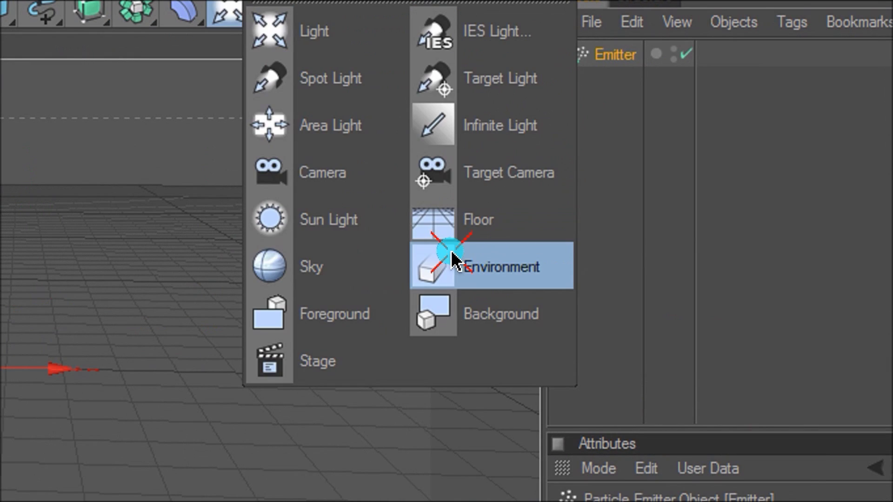
pyautogui.click(553, 208)
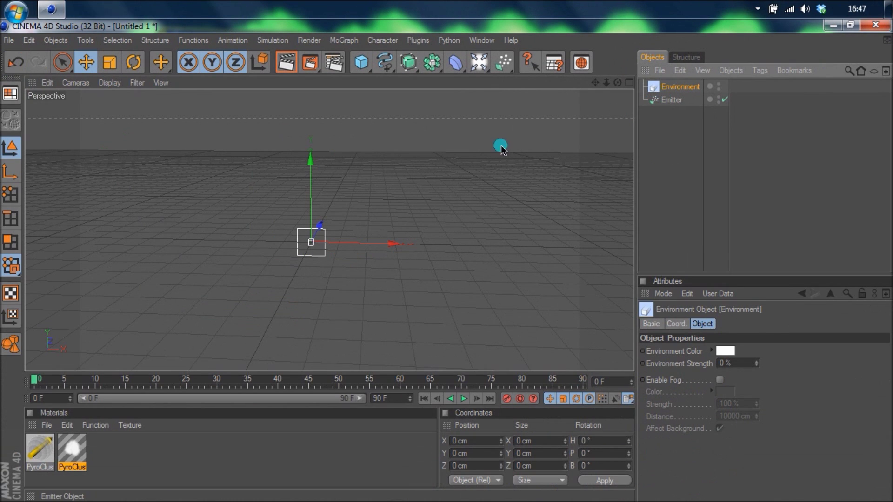
pyautogui.click(134, 63)
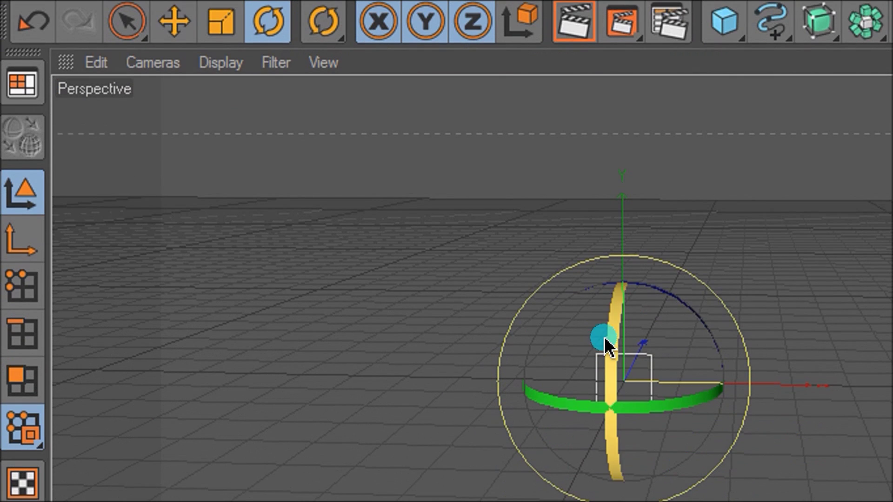
# Set the Emitter's P rotation to 90° in the Coordinates manager, then deselect it.
pyautogui.moveTo(608, 325)
pyautogui.mouseDown()
pyautogui.moveTo(609, 479)
pyautogui.moveTo(627, 442)
pyautogui.moveTo(620, 379)
pyautogui.moveTo(635, 353)
pyautogui.moveTo(623, 331)
pyautogui.moveTo(620, 339)
pyautogui.mouseUp()
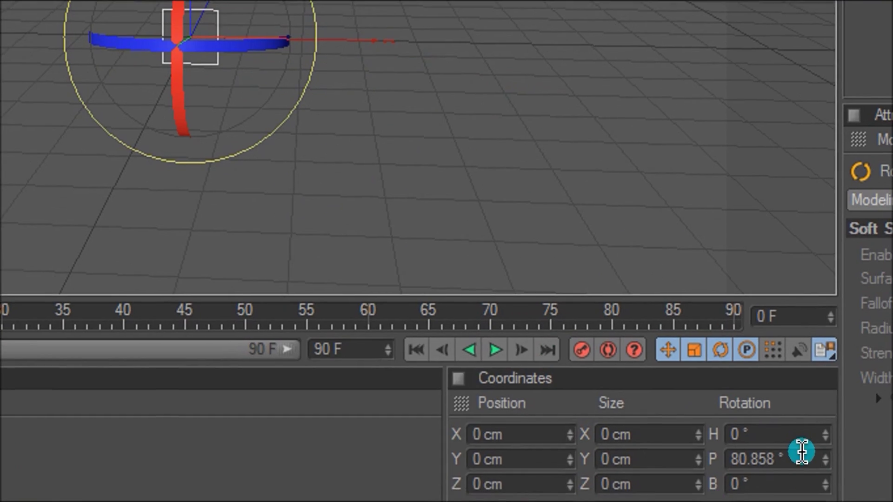
pyautogui.click(797, 454)
pyautogui.write('90')
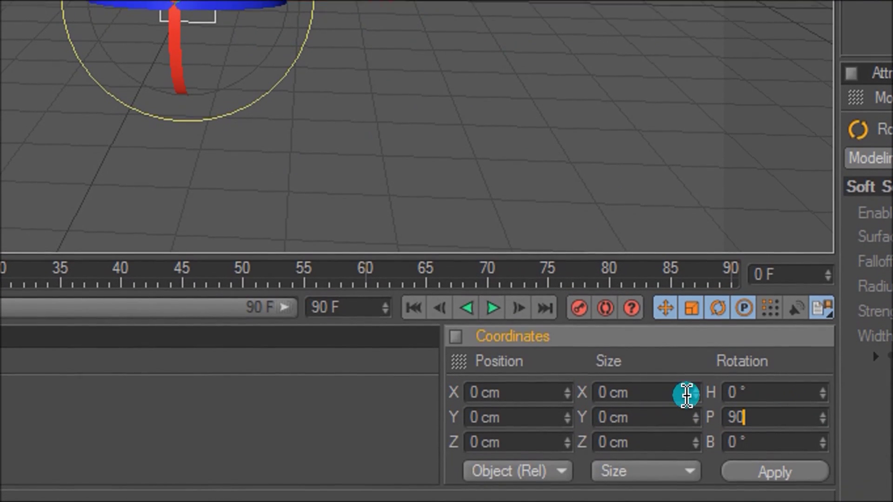
pyautogui.click(744, 480)
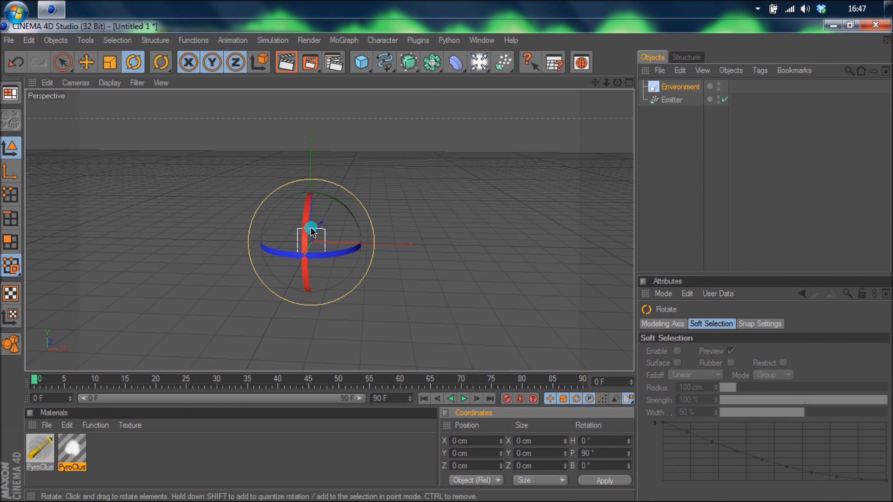
pyautogui.moveTo(308, 224); pyautogui.dragTo(303, 226)
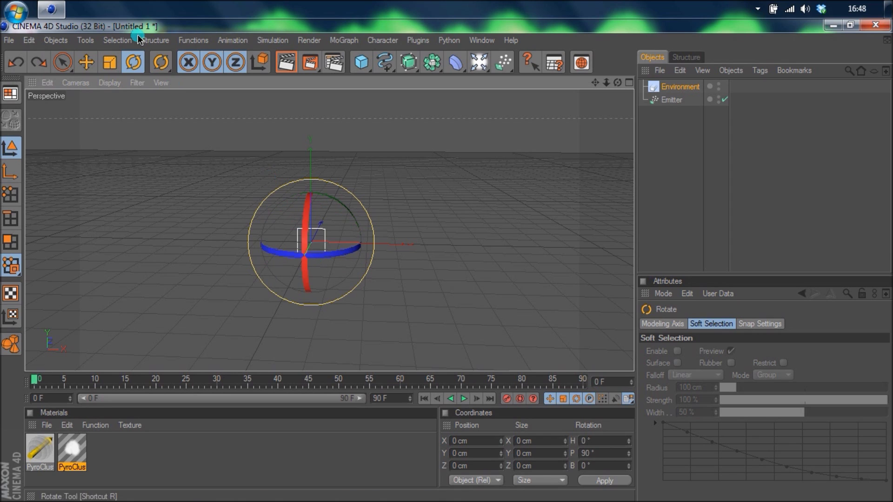
pyautogui.click(336, 150)
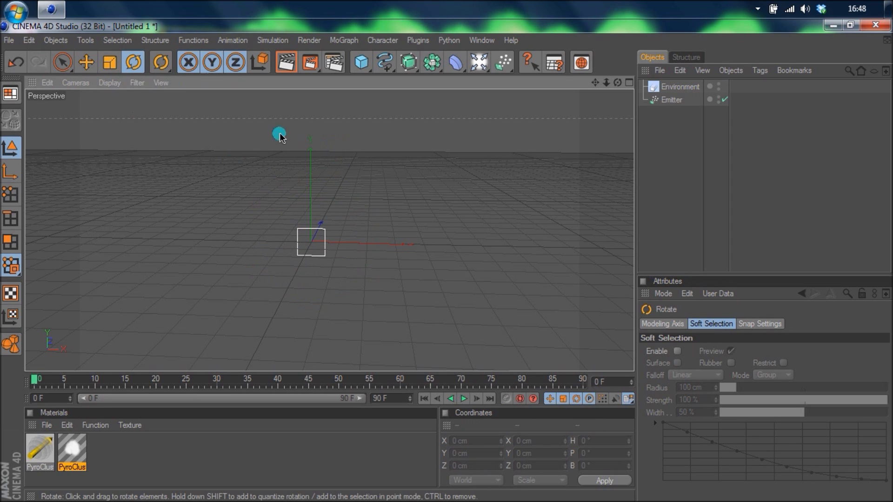
# Apply the PyroCluster material to the Emitter and the VolumeTracer material to the Environment object.
pyautogui.click(95, 451)
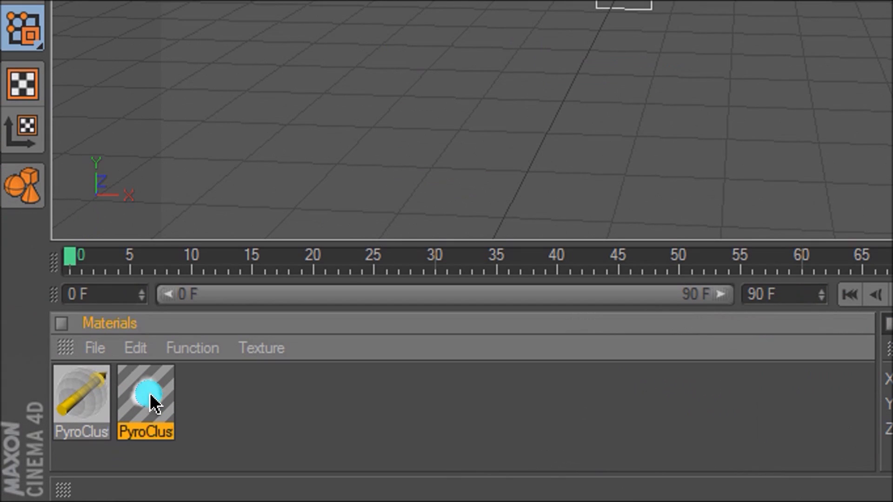
pyautogui.moveTo(154, 403); pyautogui.dragTo(649, 158)
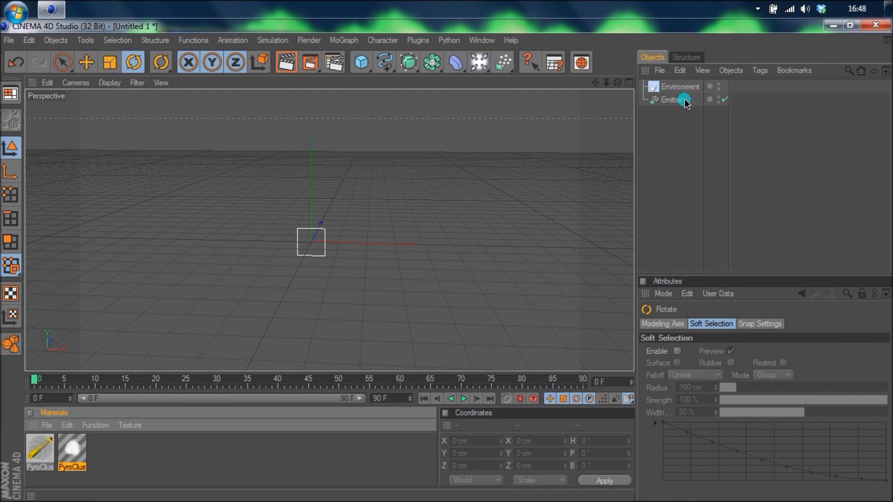
pyautogui.moveTo(685, 102); pyautogui.dragTo(685, 103)
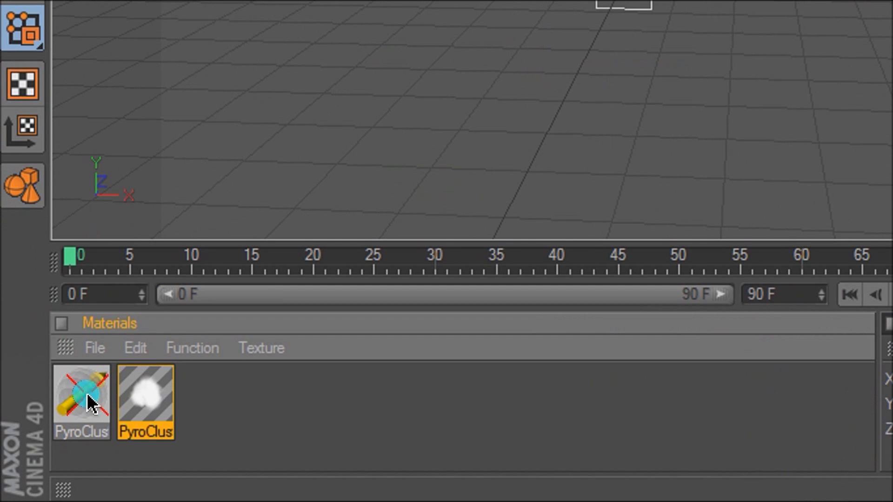
pyautogui.moveTo(88, 404); pyautogui.dragTo(592, 173)
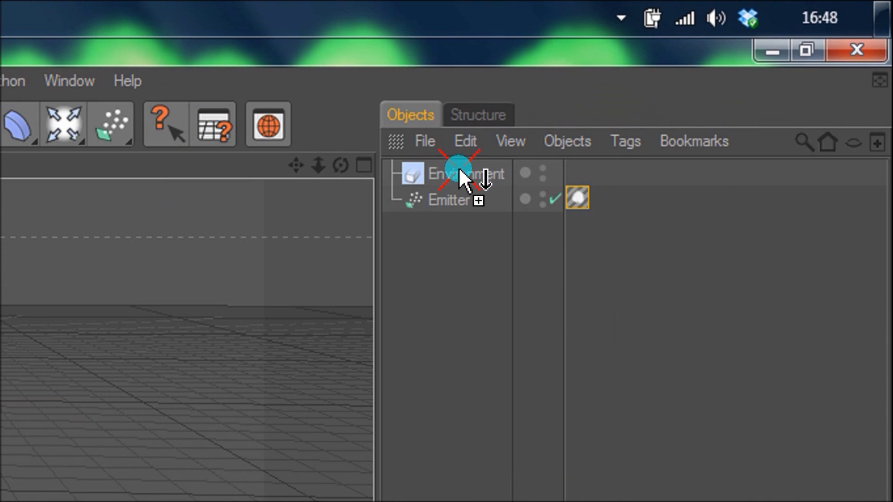
pyautogui.moveTo(669, 101); pyautogui.dragTo(678, 88)
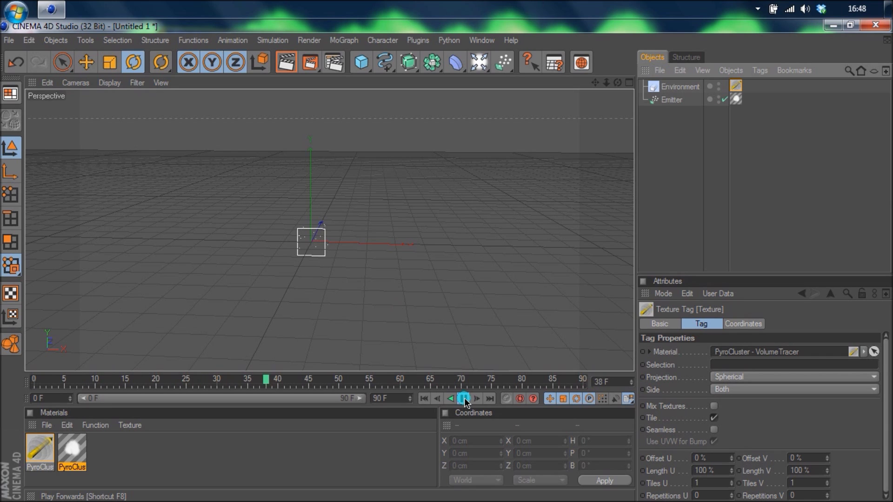
pyautogui.click(464, 398)
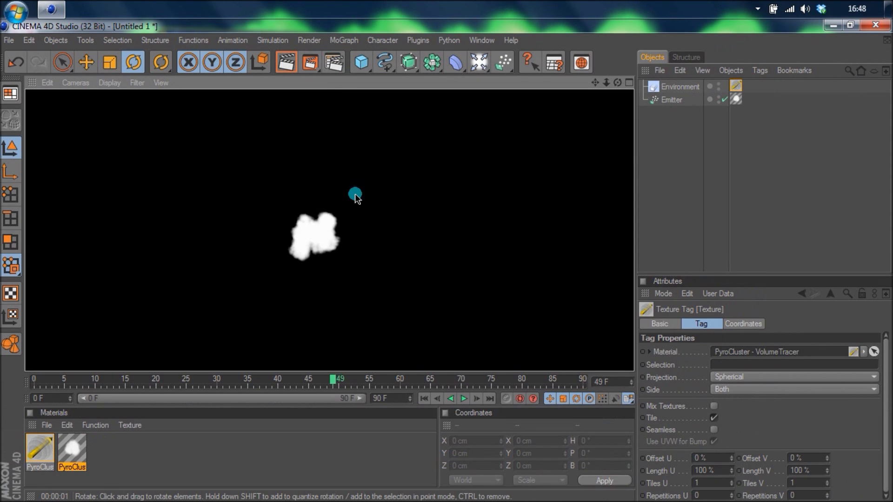
# Return to the editor view and select the Emitter to show its Particle settings.
pyautogui.click(356, 194)
pyautogui.click(307, 236)
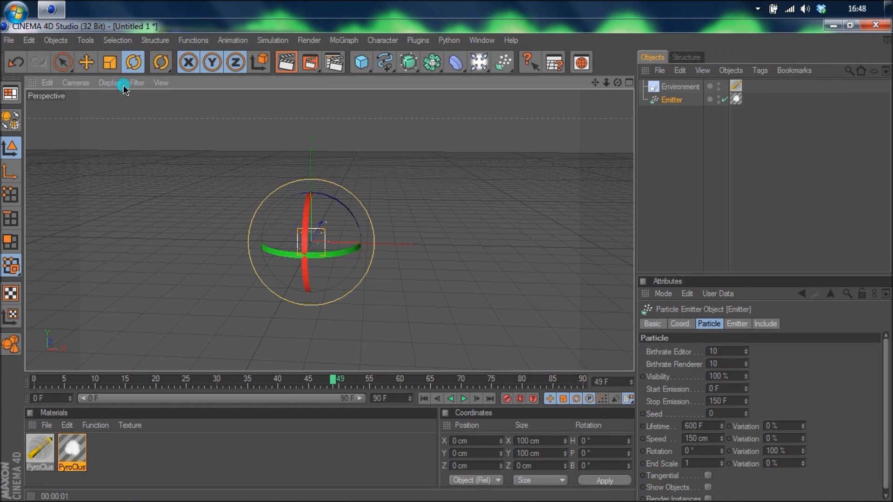
# Tilt the Emitter to exactly 90° pitch and play the particle animation.
pyautogui.moveTo(302, 206)
pyautogui.mouseDown()
pyautogui.moveTo(337, 322)
pyautogui.moveTo(305, 272)
pyautogui.mouseUp()
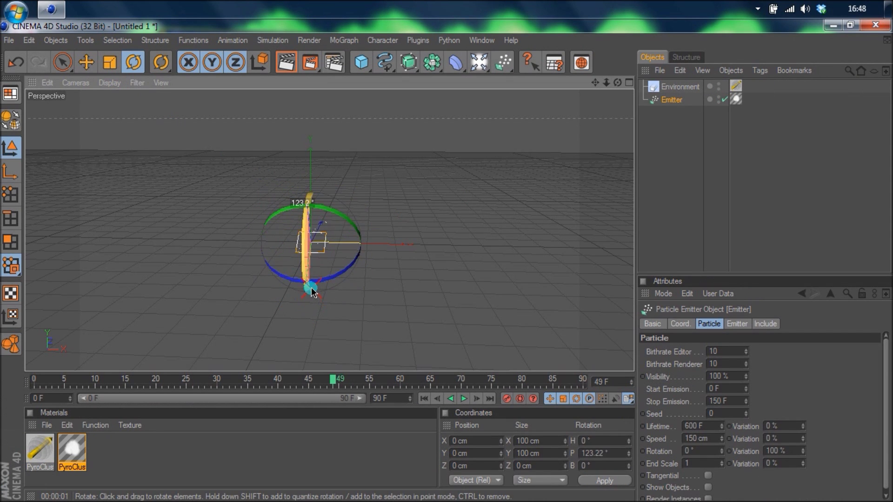
pyautogui.moveTo(305, 272); pyautogui.dragTo(306, 290)
pyautogui.click(609, 452)
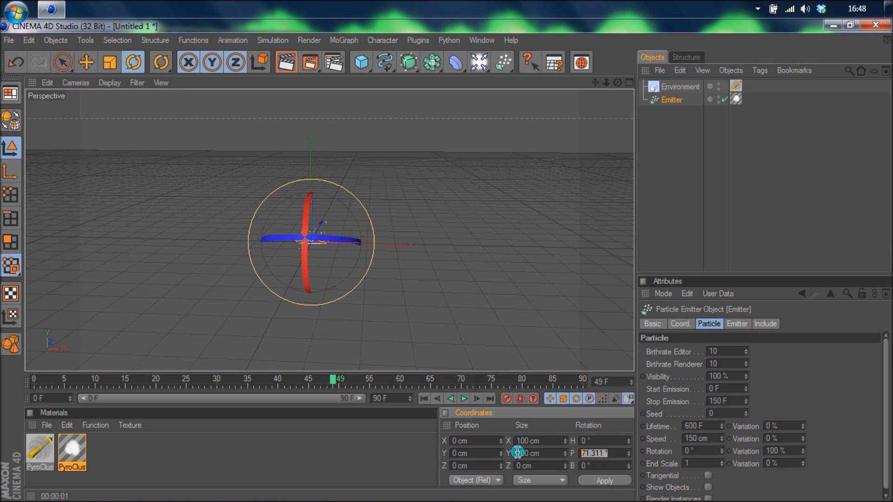
pyautogui.click(599, 480)
pyautogui.click(409, 223)
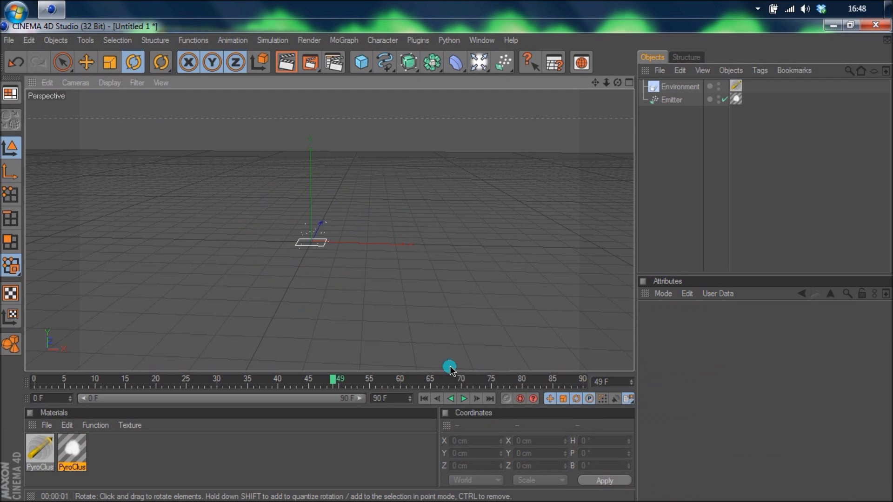
pyautogui.click(465, 398)
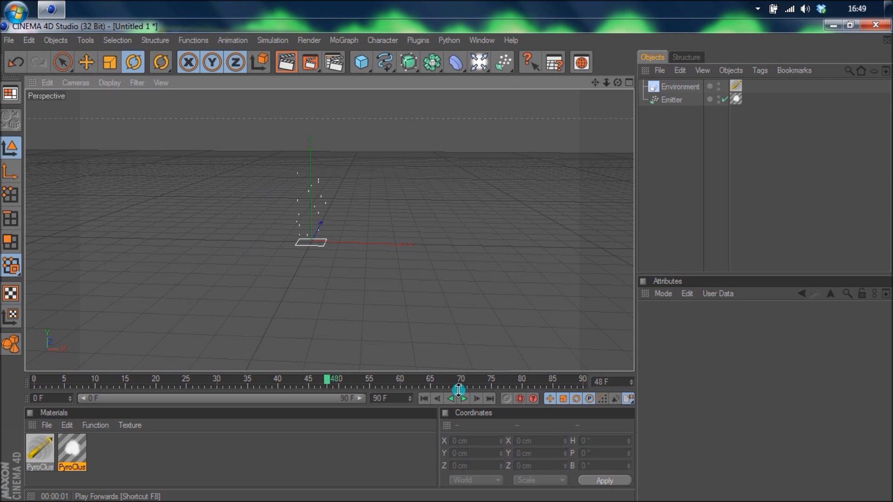
# Copy the Emitter and paste a duplicate as Emitter.1.
pyautogui.click(656, 100)
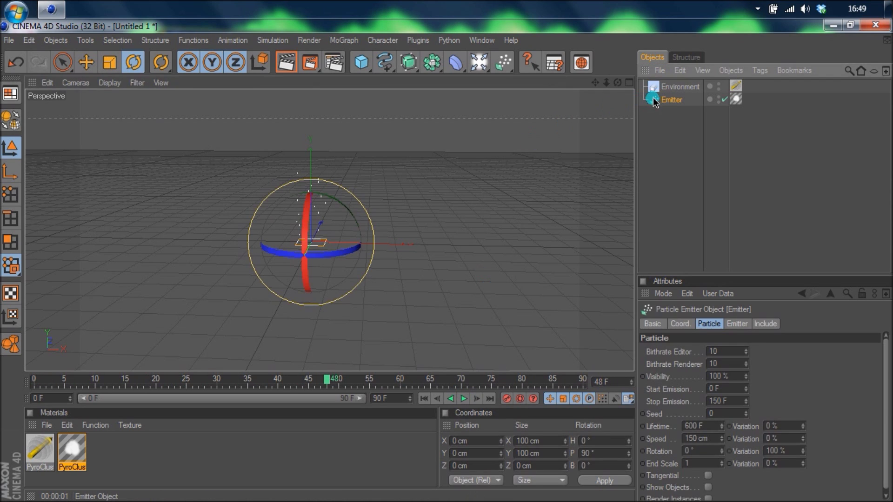
pyautogui.click(679, 71)
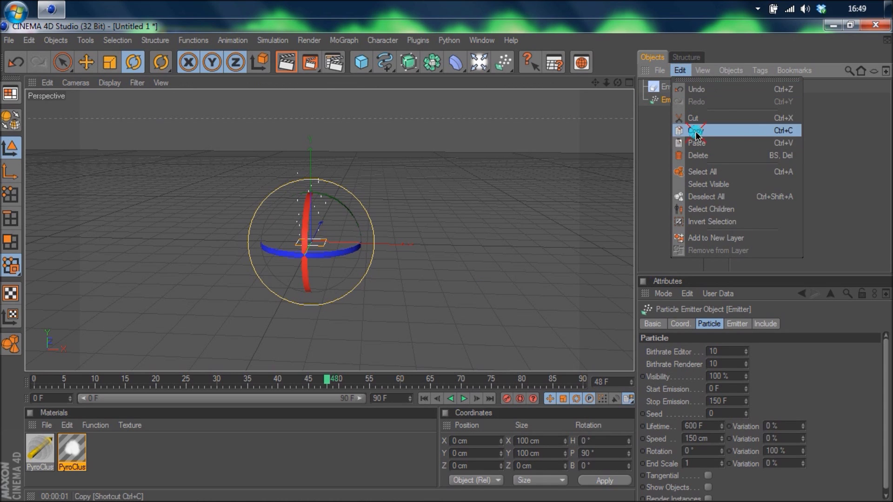
pyautogui.click(691, 100)
pyautogui.click(682, 70)
pyautogui.click(685, 143)
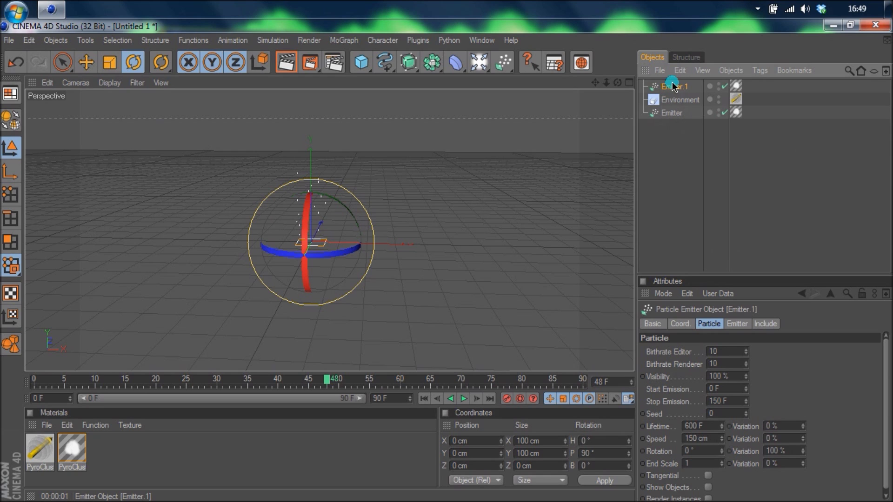
# Spread emitter copies Emitter.1 through Emitter.5 in a row along the X axis.
pyautogui.click(86, 61)
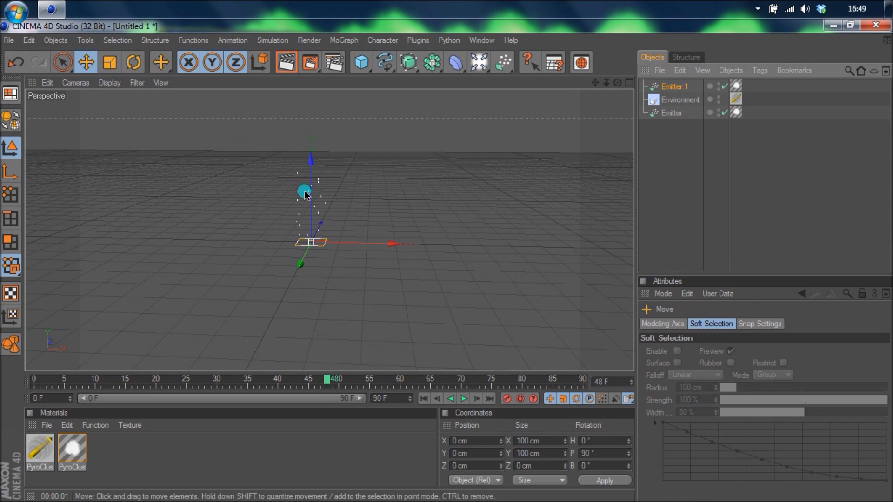
pyautogui.moveTo(368, 251); pyautogui.dragTo(446, 260)
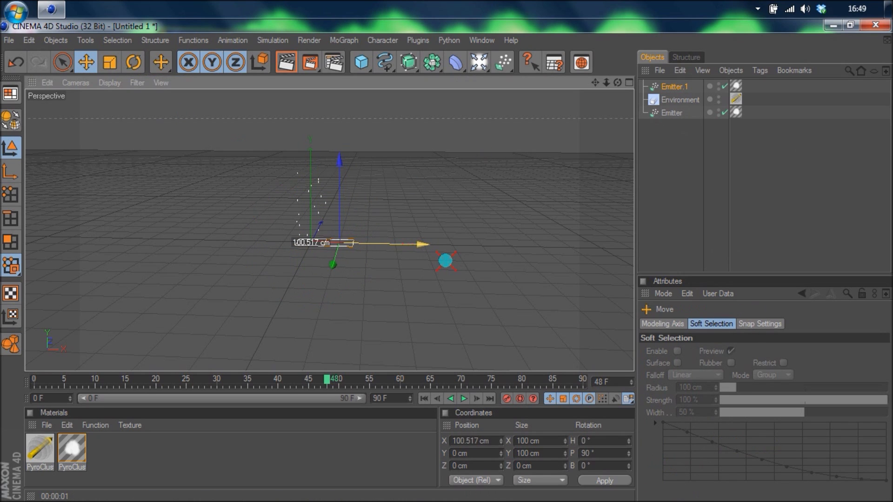
pyautogui.hotkey('ctrl', 'v')
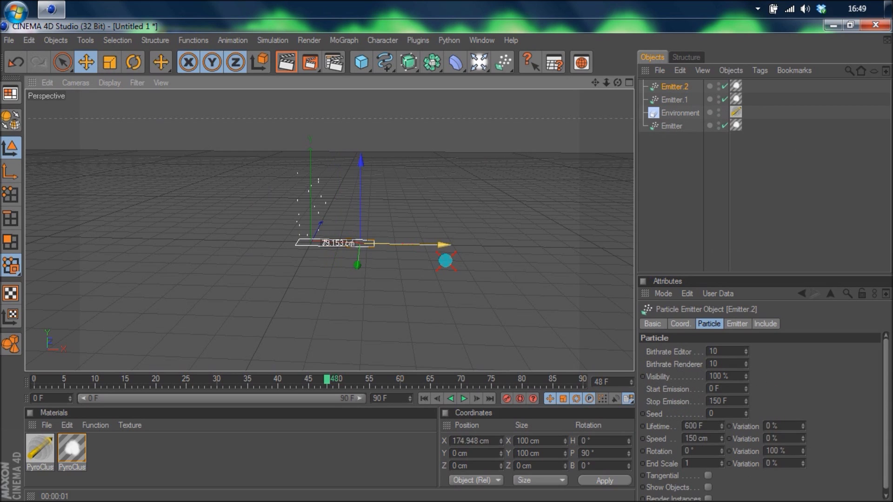
pyautogui.hotkey('ctrl', 'v')
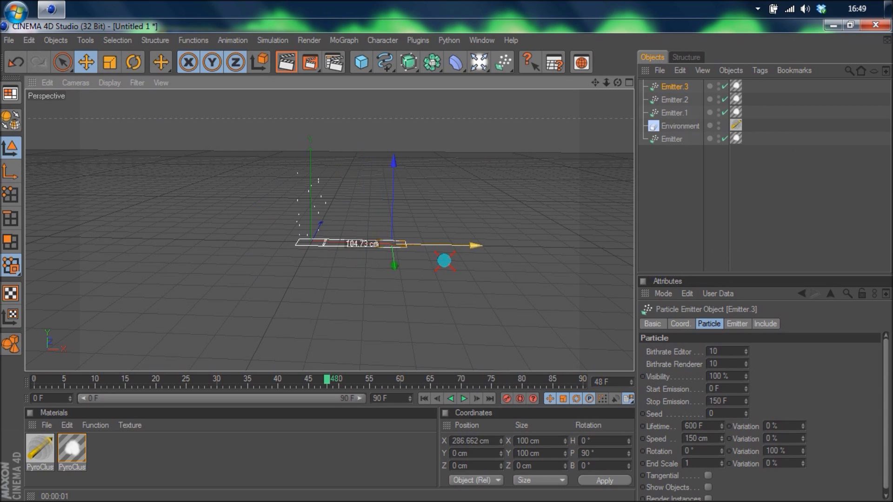
pyautogui.keyDown('ctrl'); pyautogui.moveTo(474, 245); pyautogui.dragTo(361, 243); pyautogui.keyUp('ctrl')
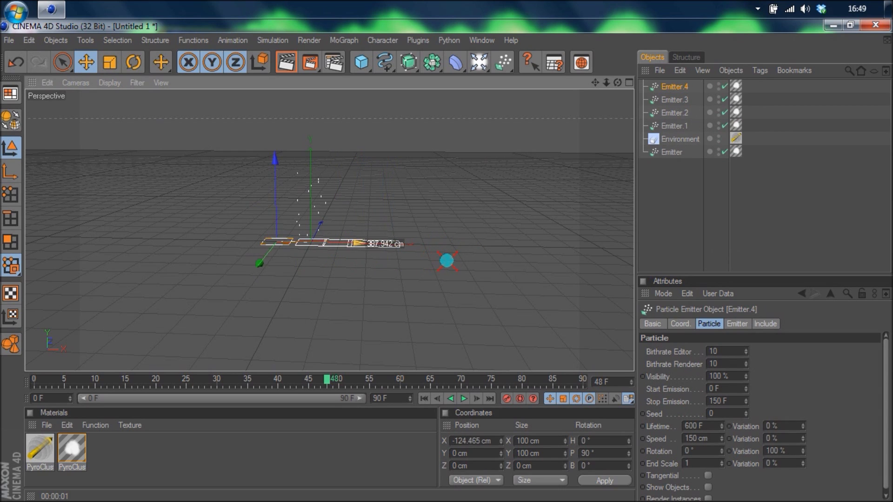
pyautogui.keyDown('ctrl'); pyautogui.moveTo(434, 244); pyautogui.dragTo(279, 243); pyautogui.keyUp('ctrl')
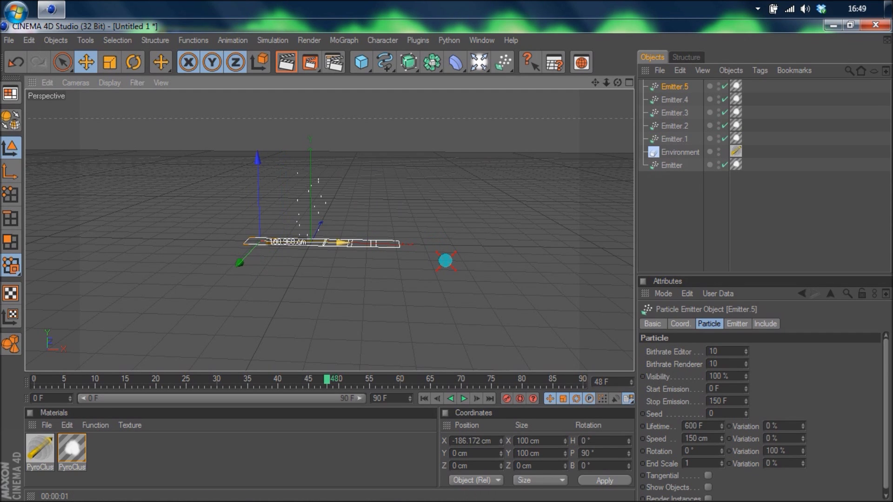
pyautogui.click(483, 261)
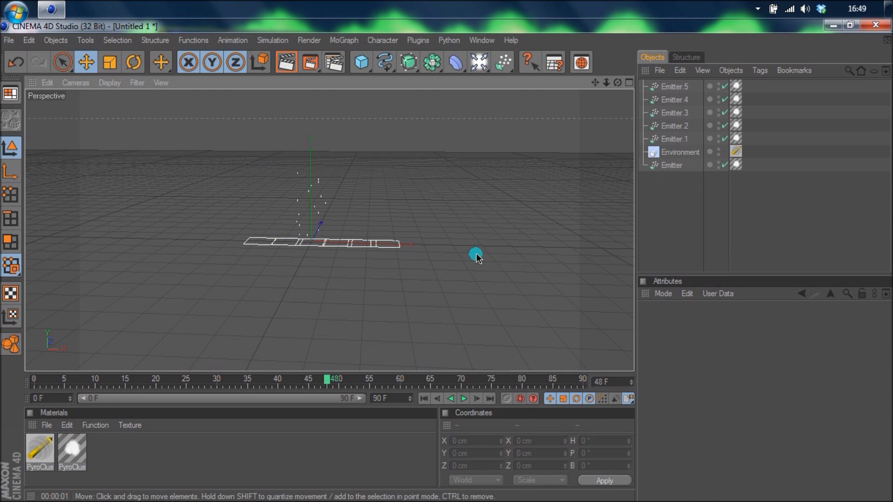
# Set the PyroCluster colour gradient's left knot to bright green.
pyautogui.doubleClick(74, 449)
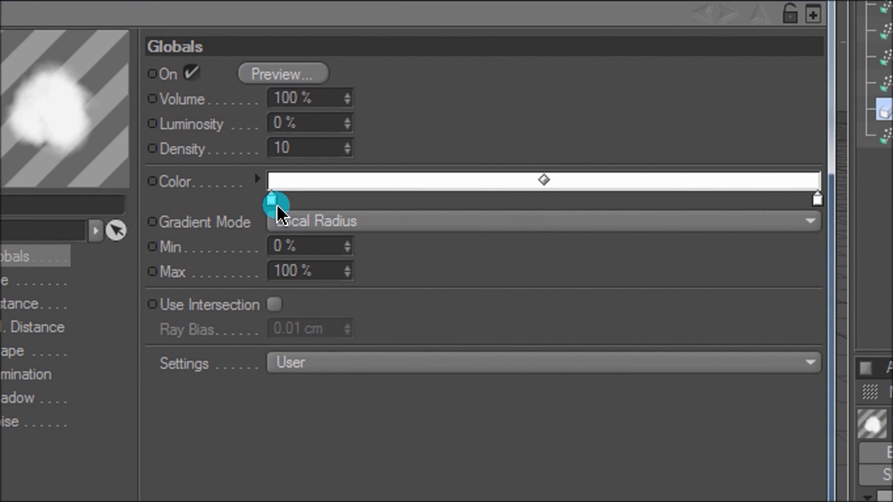
pyautogui.click(273, 201)
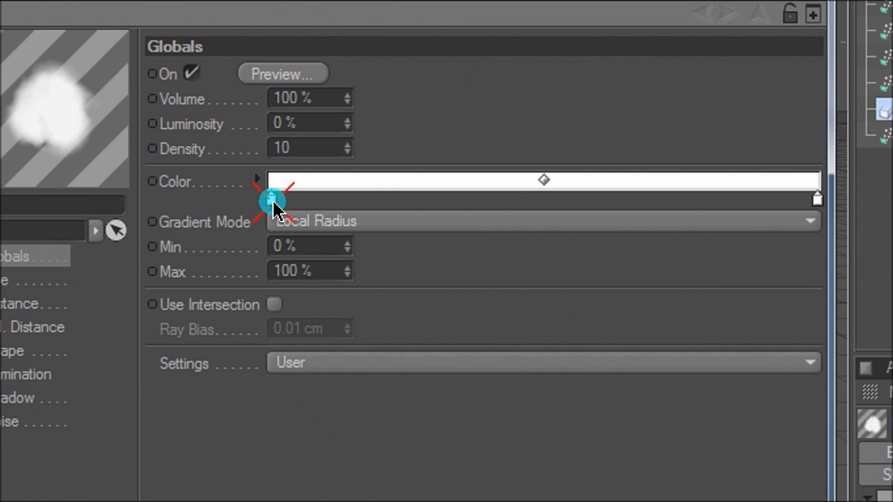
pyautogui.doubleClick(273, 201)
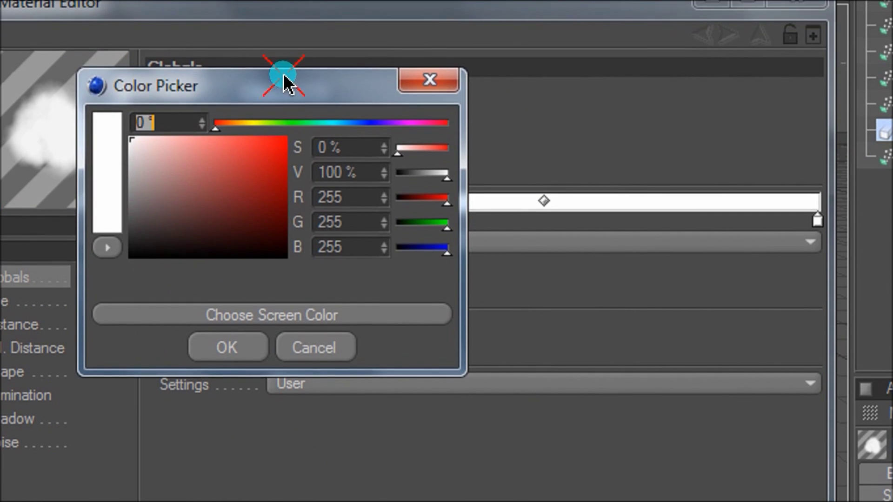
pyautogui.click(284, 180)
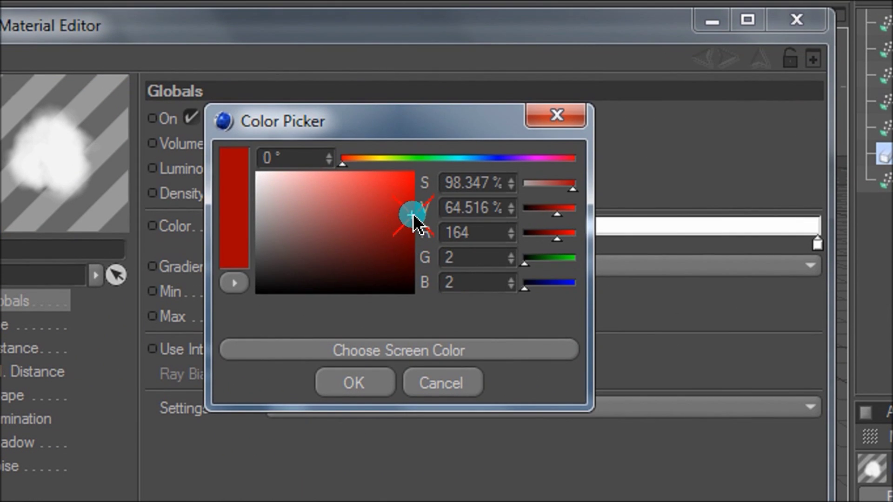
pyautogui.moveTo(412, 215); pyautogui.dragTo(415, 172)
pyautogui.click(423, 159)
pyautogui.click(353, 382)
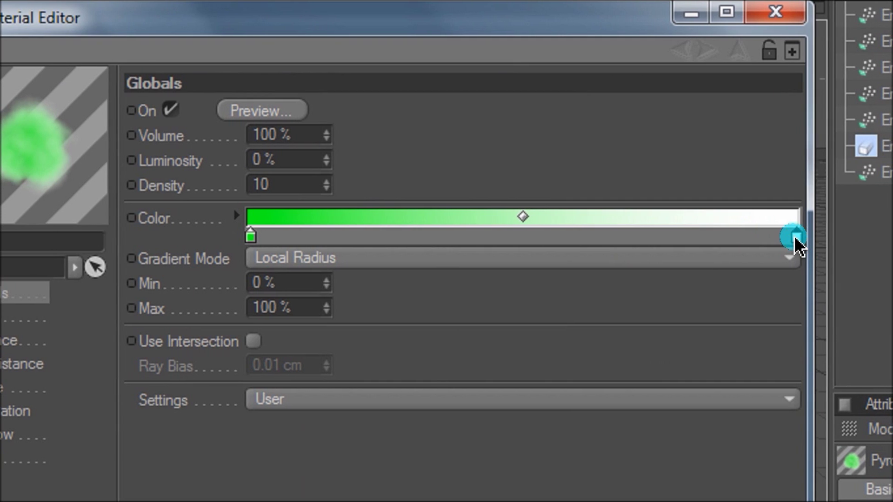
# Make the gradient's right knot black, shift the midpoint toward dark green, and replay.
pyautogui.doubleClick(795, 240)
pyautogui.moveTo(747, 239); pyautogui.dragTo(659, 305)
pyautogui.click(761, 364)
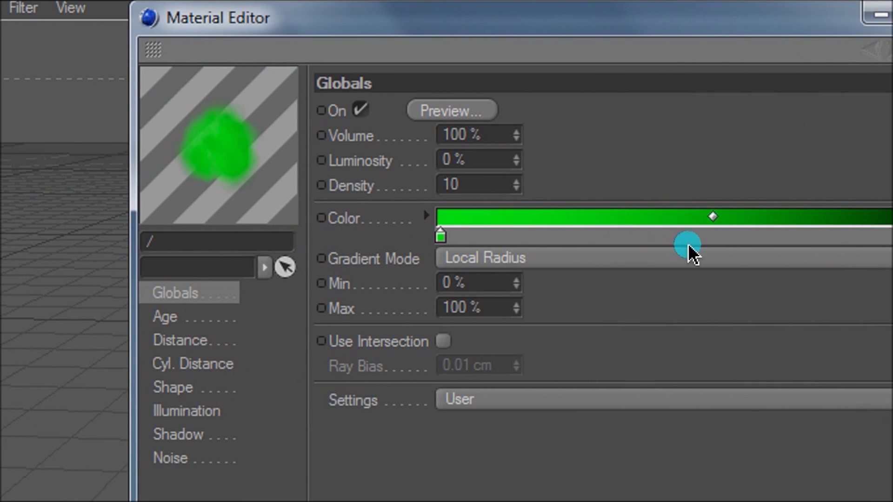
pyautogui.moveTo(712, 216); pyautogui.dragTo(587, 216)
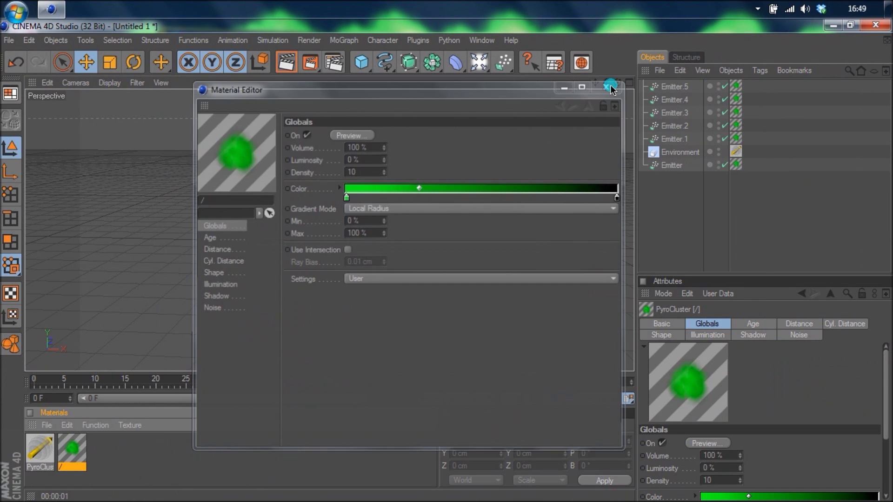
pyautogui.click(616, 90)
pyautogui.click(464, 399)
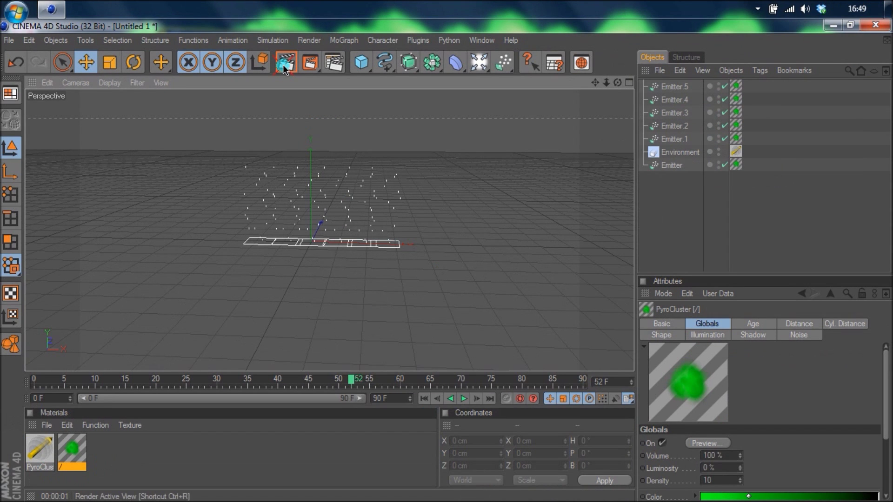
# Render the viewport at frame 52 to preview the wide band of green smoke.
pyautogui.click(282, 65)
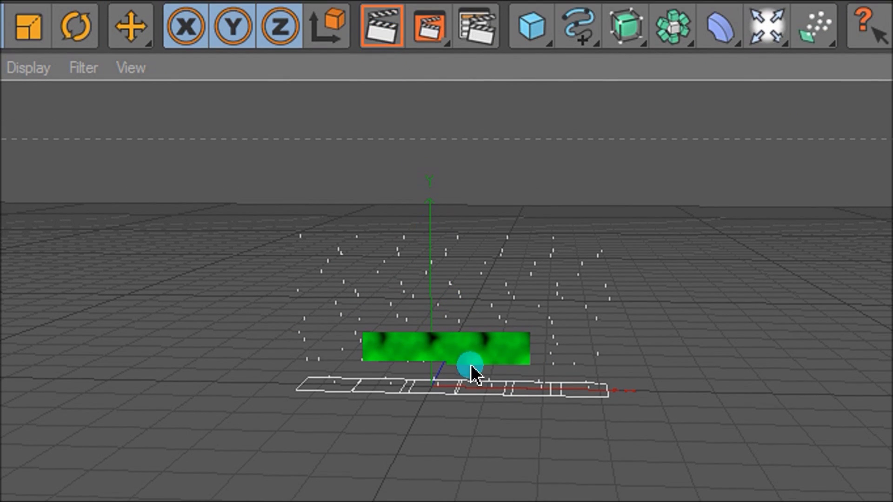
pyautogui.click(474, 370)
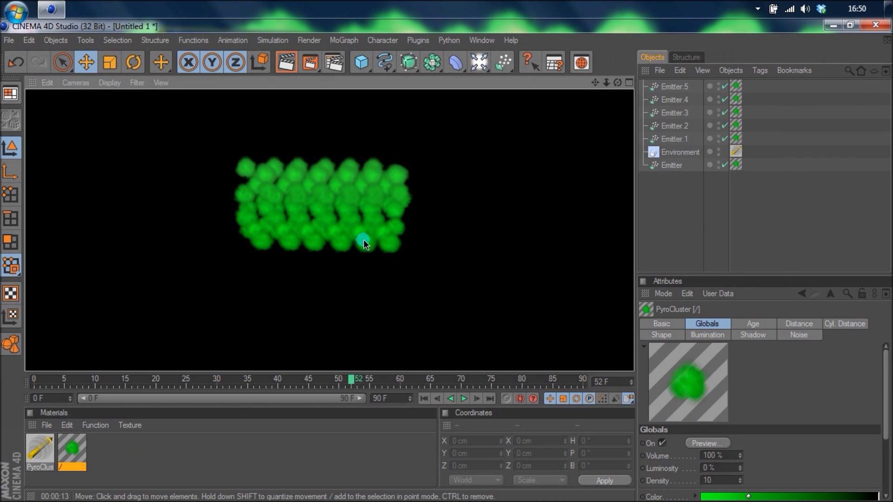
pyautogui.click(840, 27)
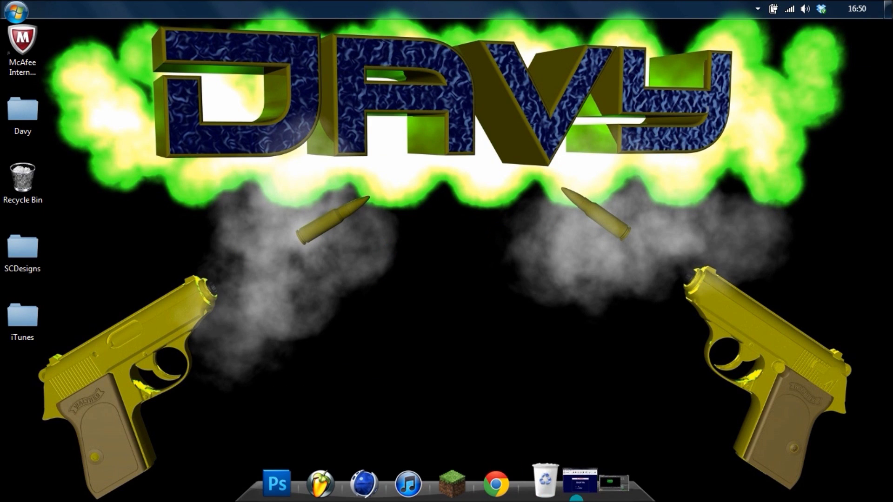
pyautogui.click(608, 486)
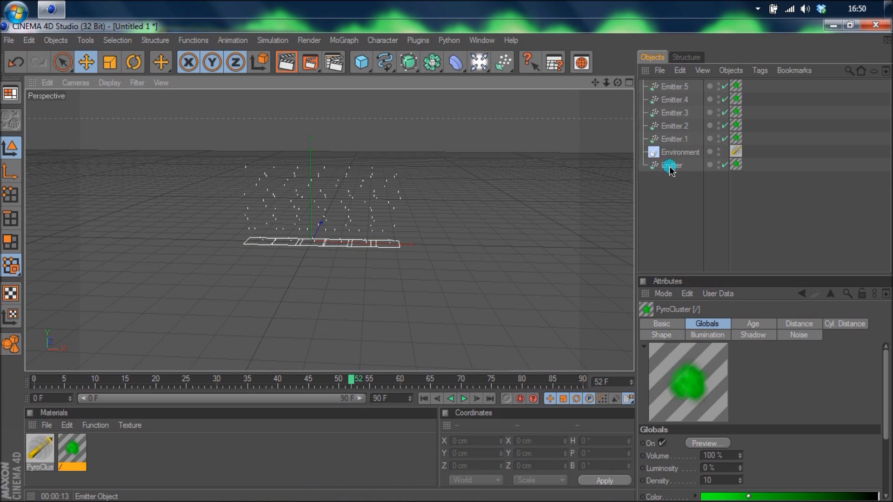
# Paste two more copies of the selected emitters and spread them along X.
pyautogui.click(670, 167)
pyautogui.keyDown('ctrl'); pyautogui.click(677, 139); pyautogui.keyUp('ctrl')
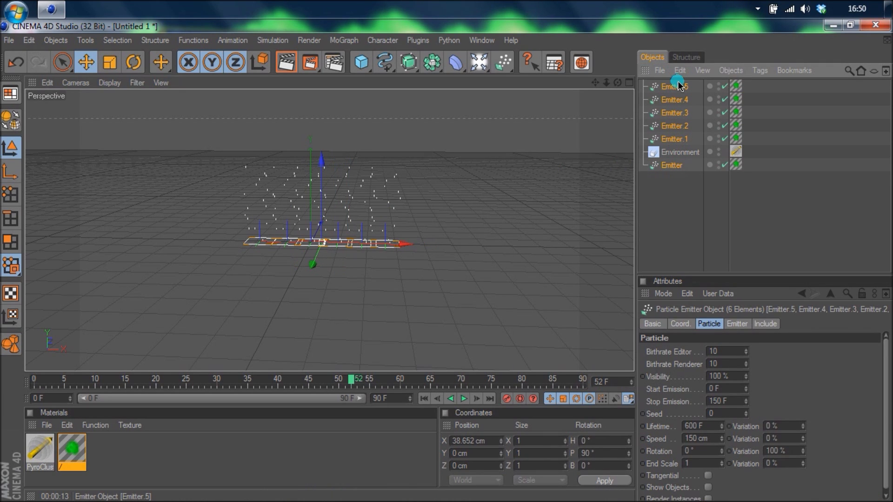
pyautogui.hotkey('ctrl', 'v')
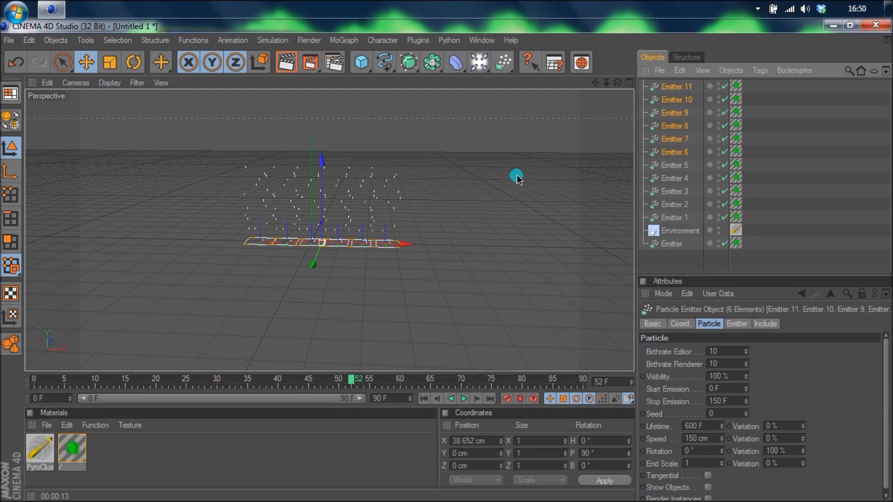
pyautogui.moveTo(407, 245); pyautogui.dragTo(448, 259)
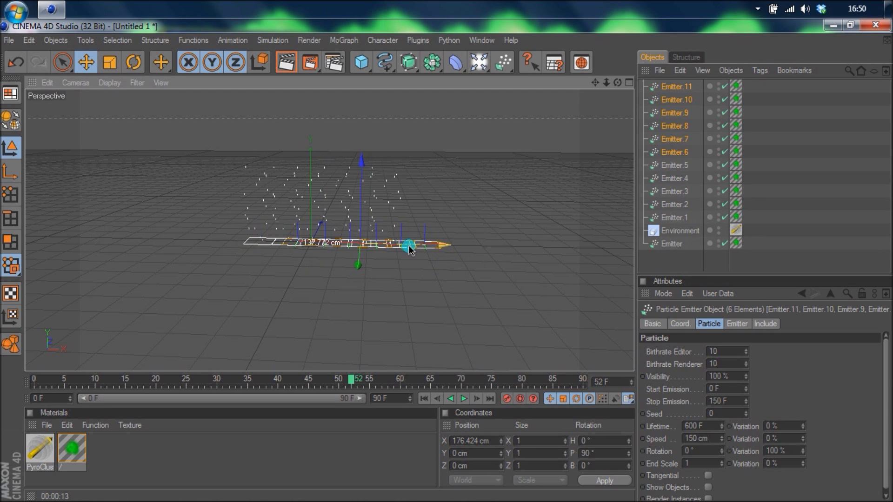
pyautogui.hotkey('ctrl', 'v')
pyautogui.moveTo(409, 247); pyautogui.dragTo(417, 247)
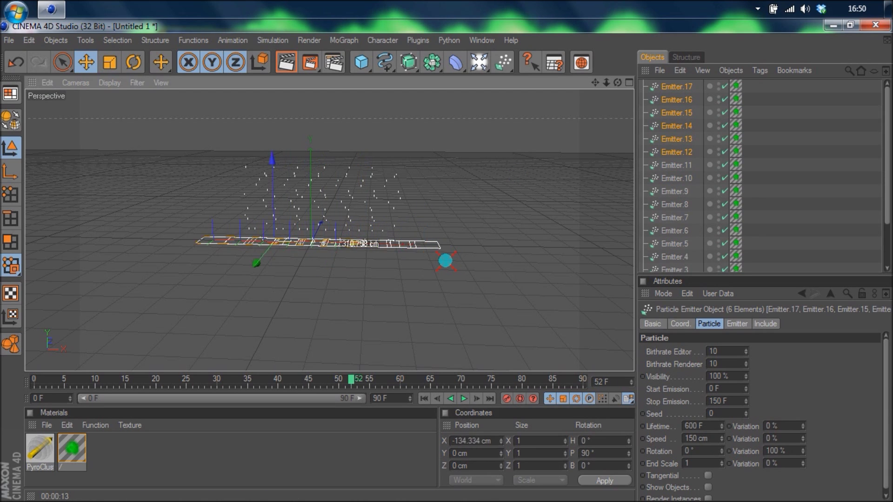
pyautogui.click(387, 135)
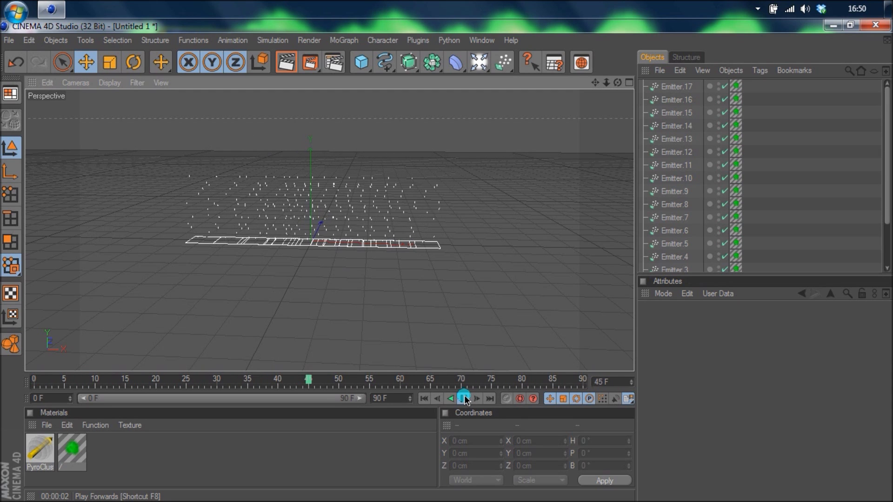
# Paste a third emitter copy, slide it along X, and play the timeline to preview particles.
pyautogui.hotkey('ctrl', 'v')
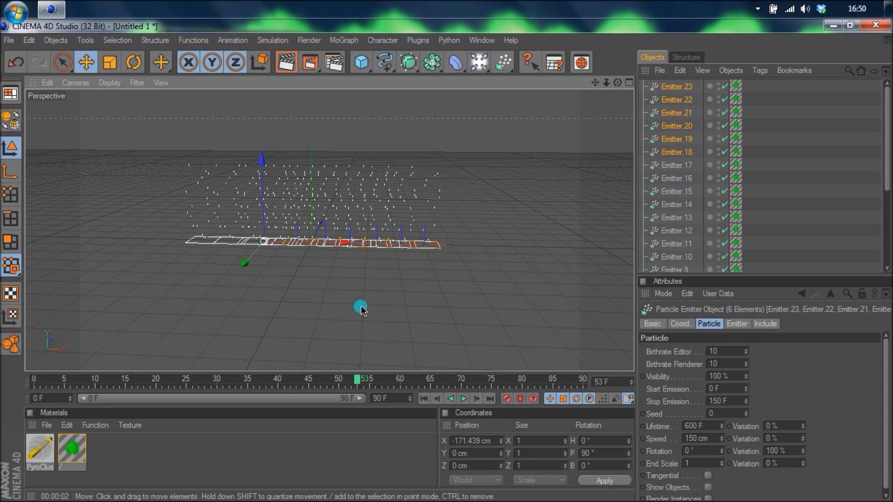
pyautogui.moveTo(445, 261); pyautogui.dragTo(434, 297)
pyautogui.click(461, 398)
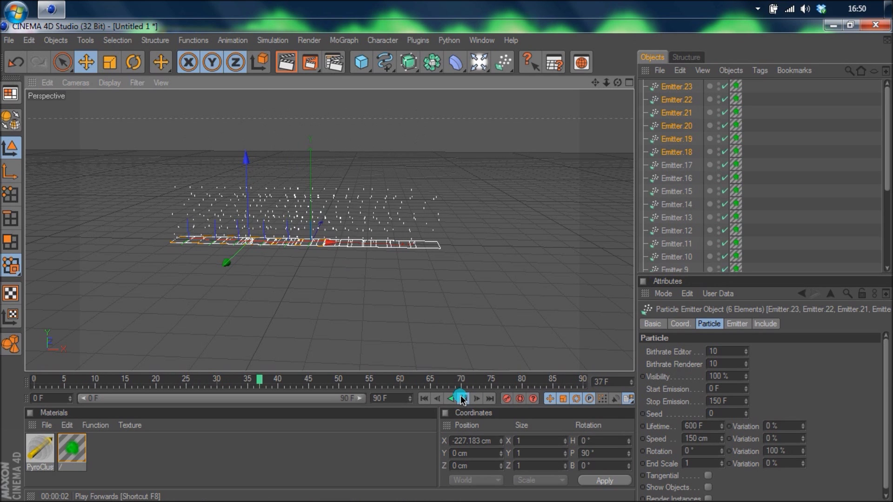
pyautogui.click(461, 398)
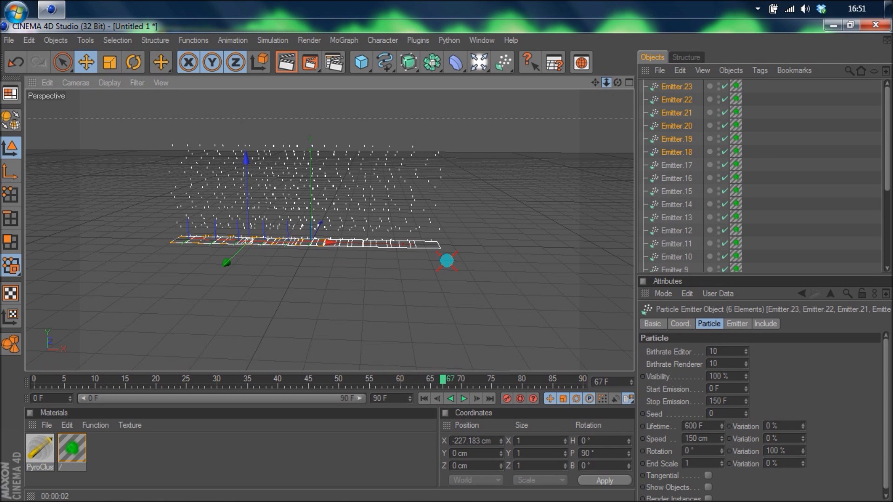
pyautogui.moveTo(447, 260); pyautogui.dragTo(448, 260)
pyautogui.moveTo(595, 86); pyautogui.dragTo(596, 102)
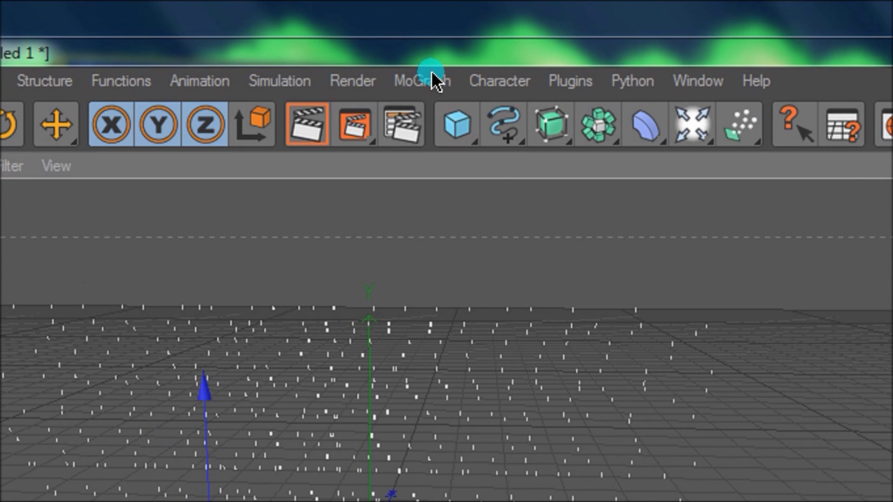
pyautogui.click(356, 41)
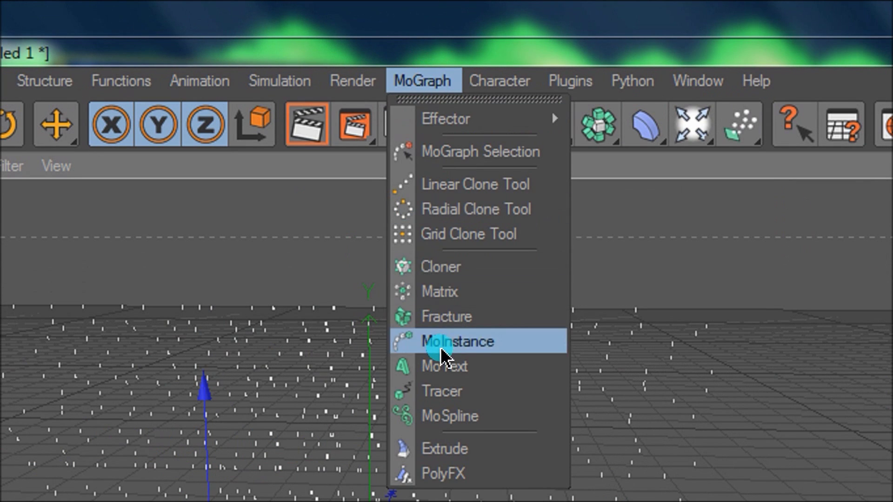
# Add a MoText object with its alignment set to Middle.
pyautogui.click(443, 365)
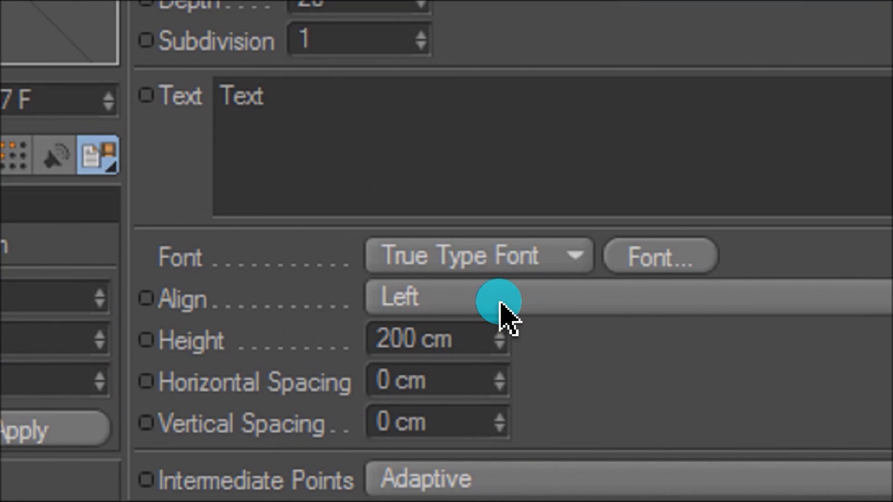
pyautogui.click(748, 443)
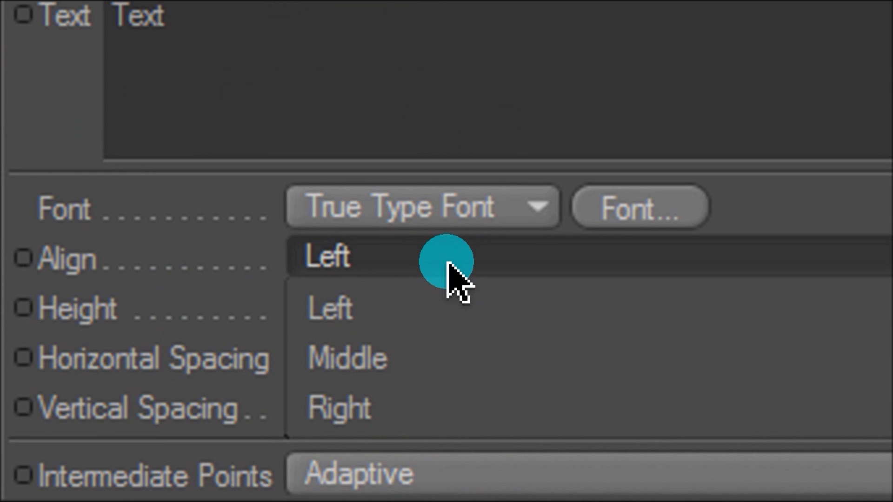
pyautogui.click(390, 359)
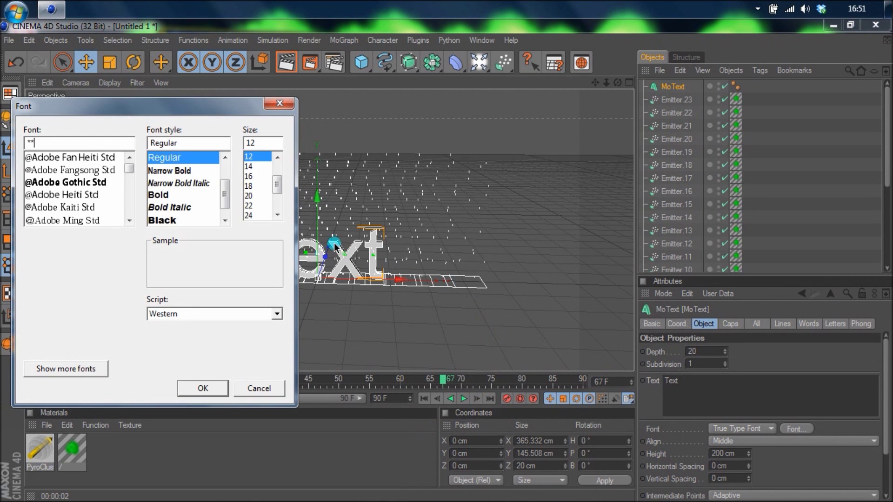
# Search the font list and set the MoText font to Xirod.
pyautogui.click(46, 145)
pyautogui.write('//')
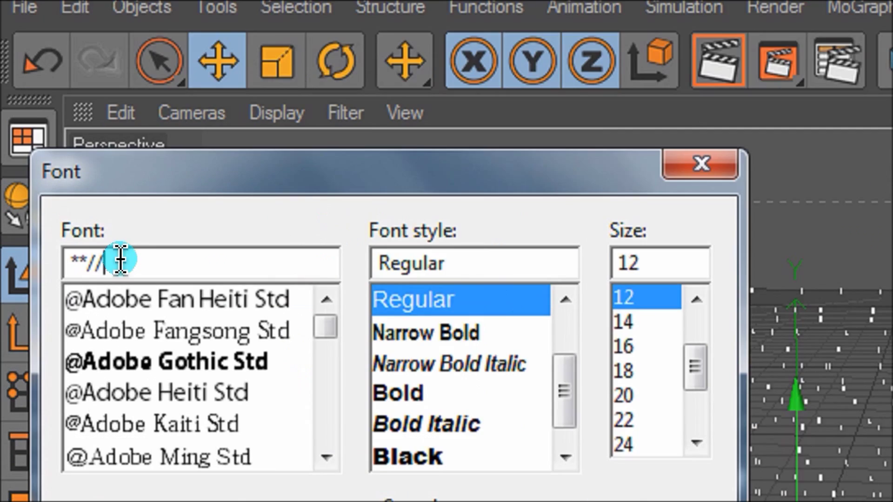
pyautogui.moveTo(188, 268); pyautogui.dragTo(5, 262)
pyautogui.write('co')
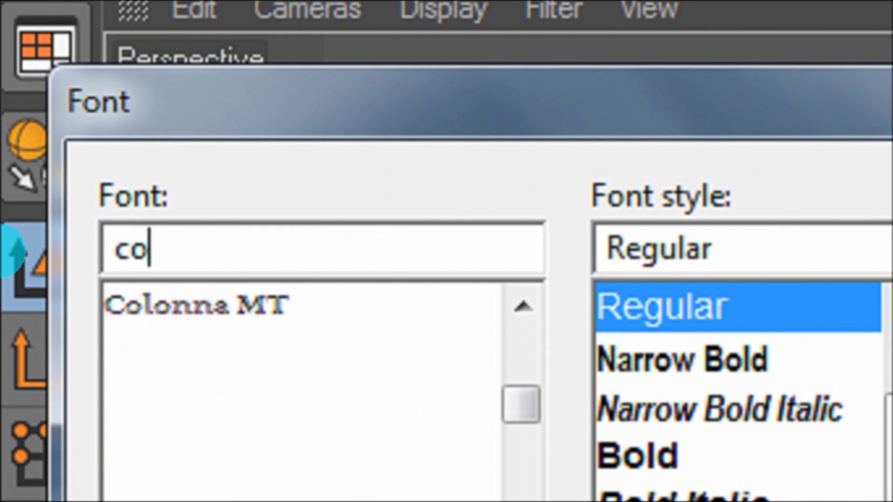
pyautogui.write('unter-str')
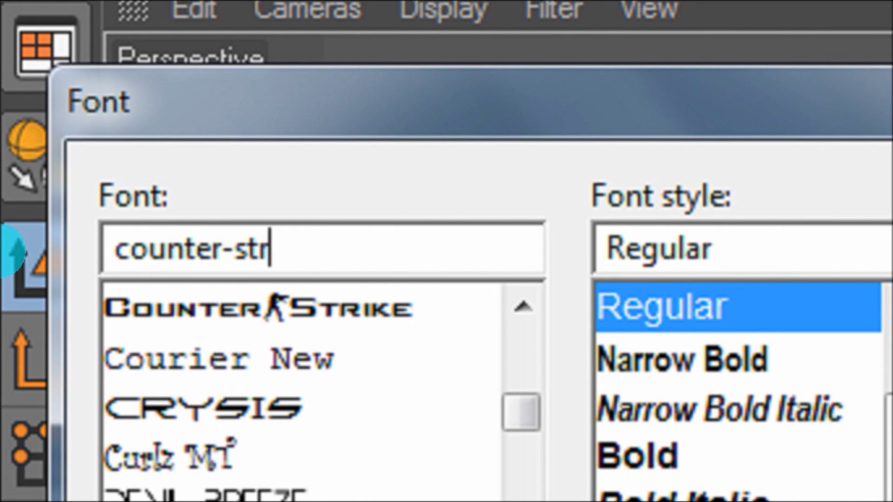
pyautogui.write('ike')
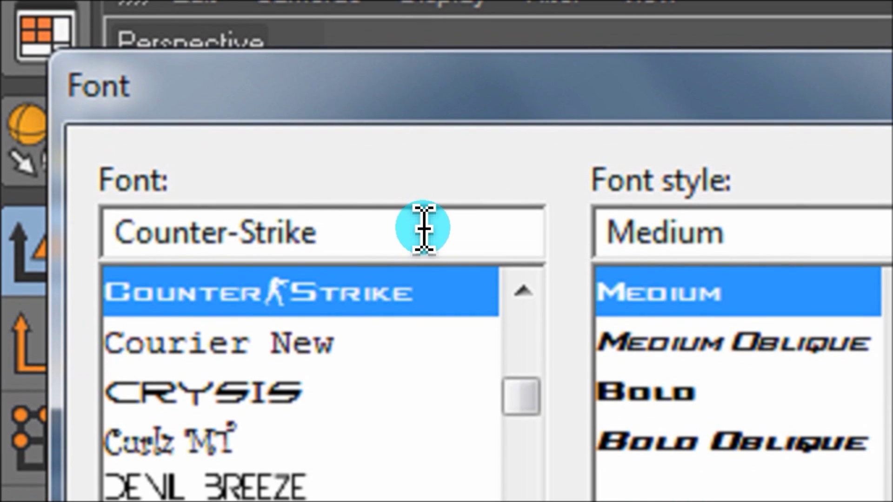
pyautogui.moveTo(409, 248); pyautogui.dragTo(7, 253)
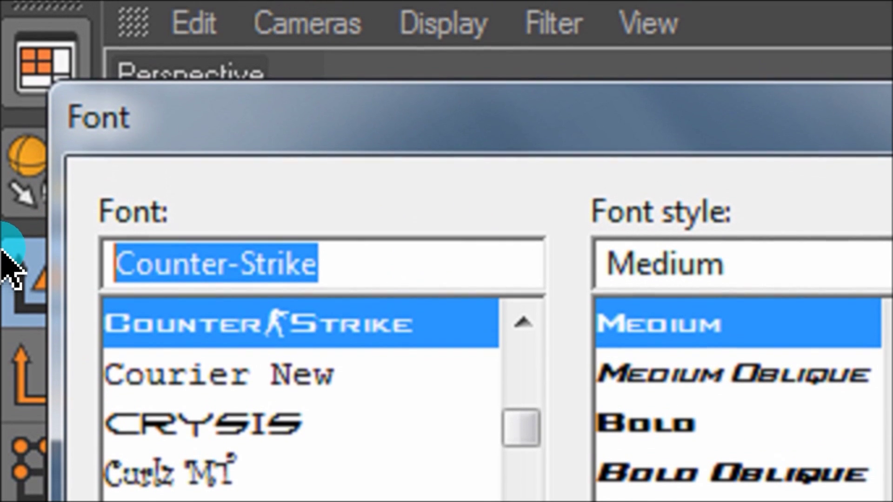
pyautogui.write('Xir')
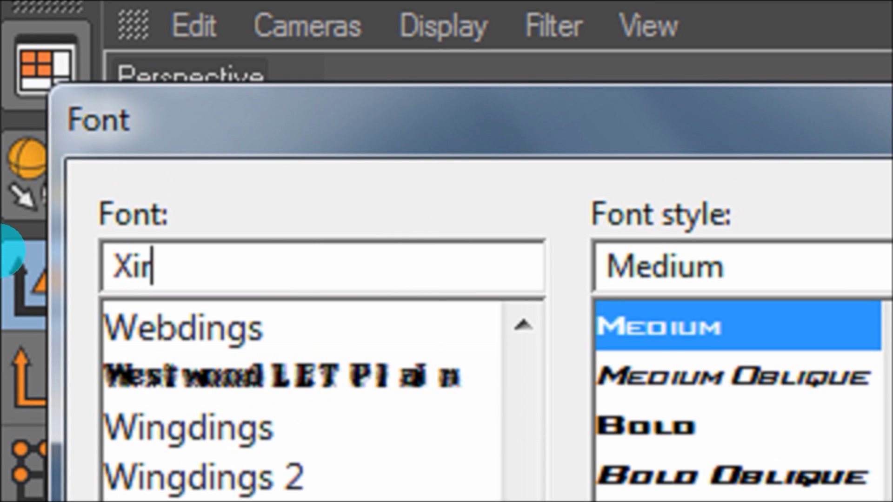
pyautogui.write('od')
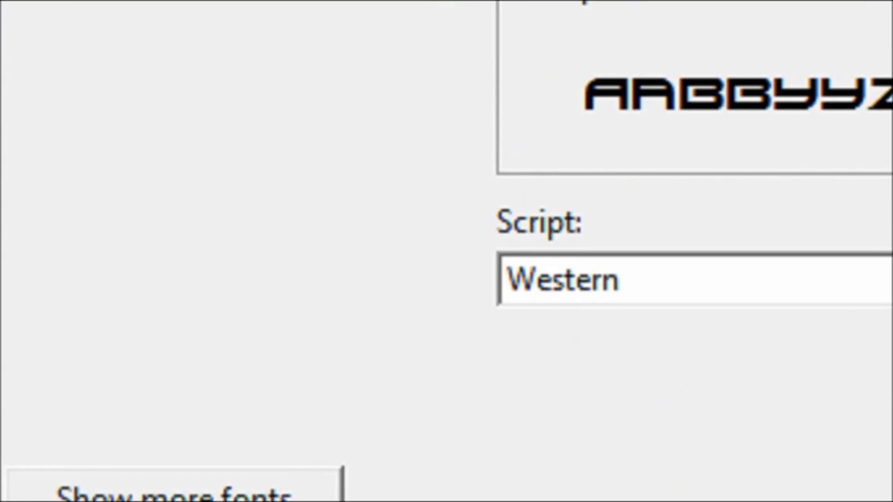
pyautogui.click(721, 434)
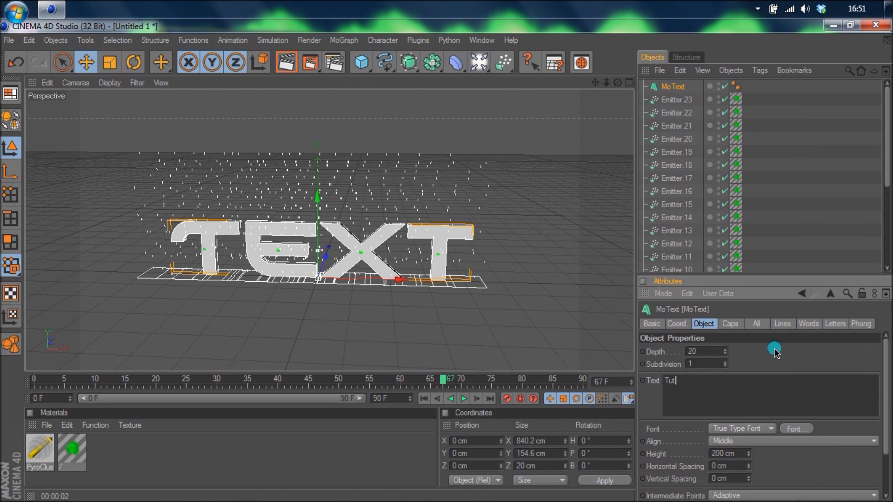
# Set the text to 'Tut' with 100 cm depth and move it to Y 140 cm, Z -198 cm.
pyautogui.click(729, 354)
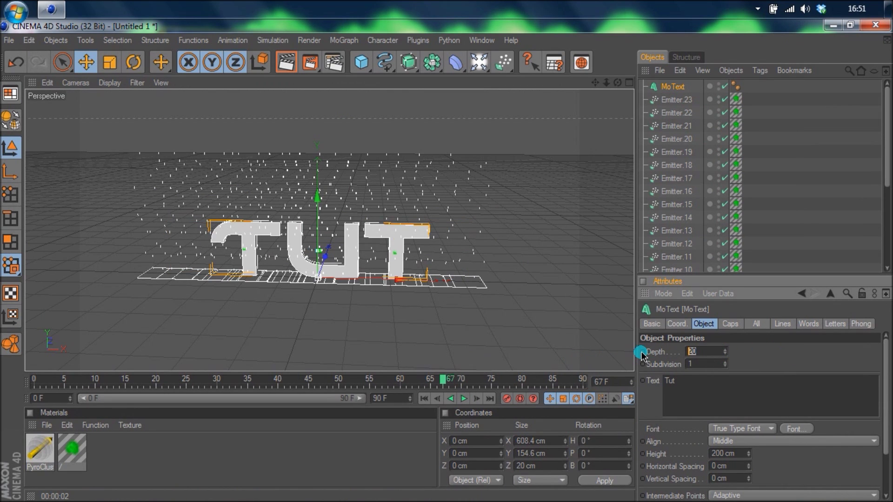
pyautogui.write('100')
pyautogui.press('Return')
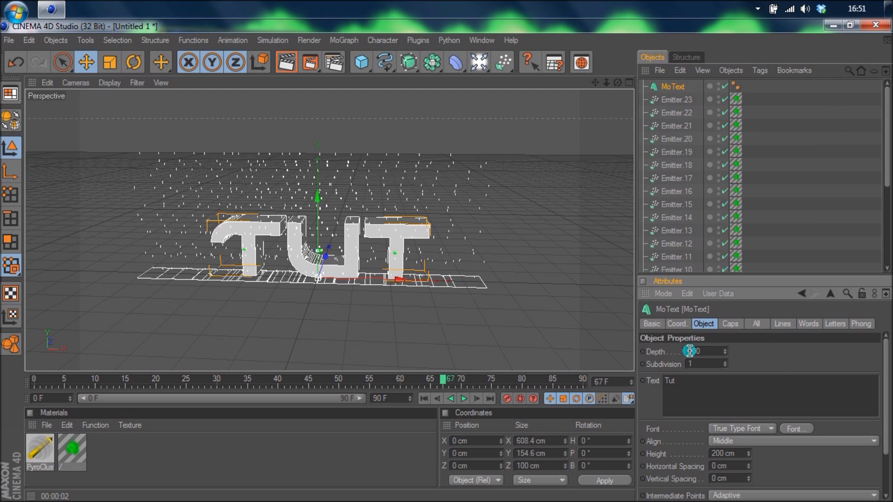
pyautogui.moveTo(325, 253); pyautogui.dragTo(448, 260)
pyautogui.moveTo(322, 220); pyautogui.dragTo(447, 258)
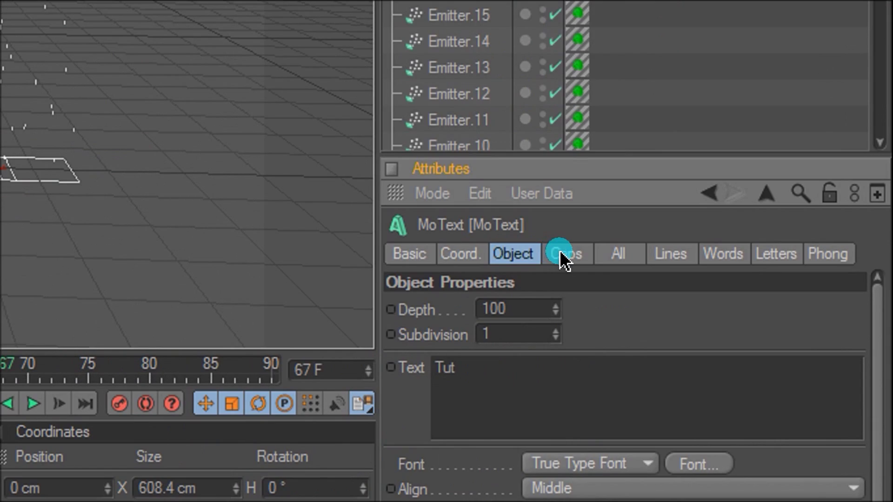
pyautogui.click(727, 325)
# Set both the Start and End caps of the Tut MoText to Fillet Cap.
pyautogui.click(555, 307)
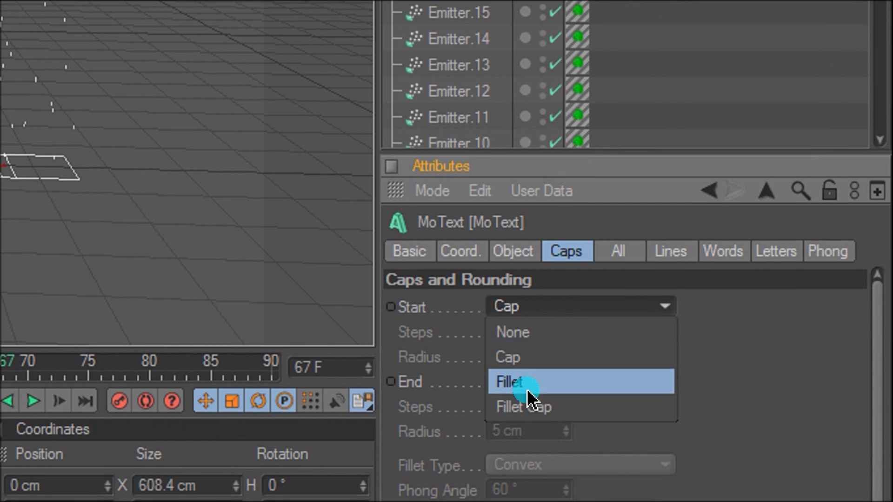
pyautogui.click(535, 399)
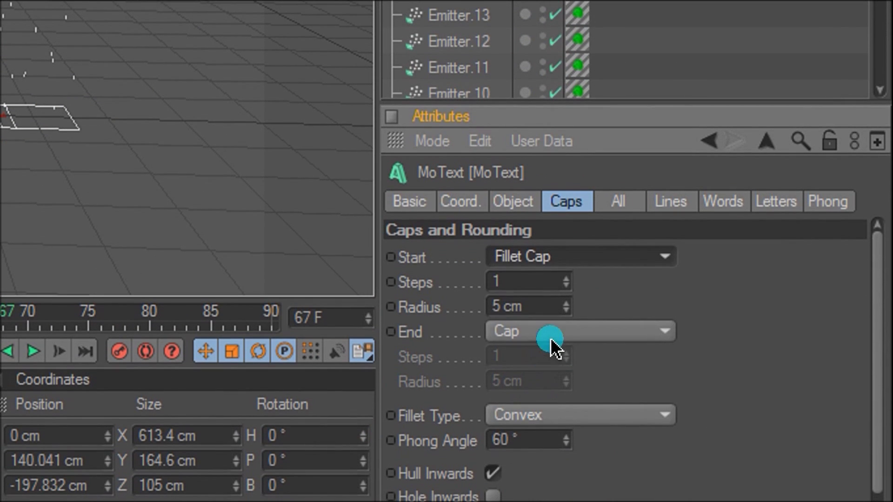
pyautogui.click(554, 335)
pyautogui.click(535, 420)
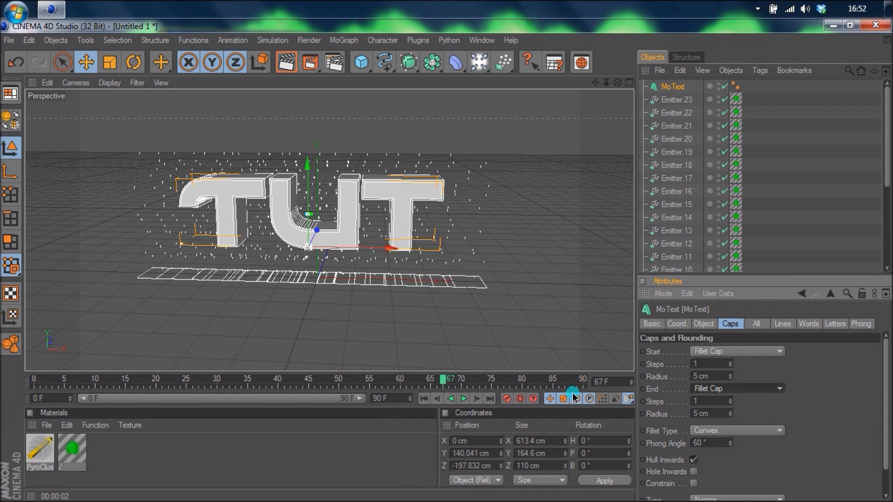
pyautogui.click(249, 469)
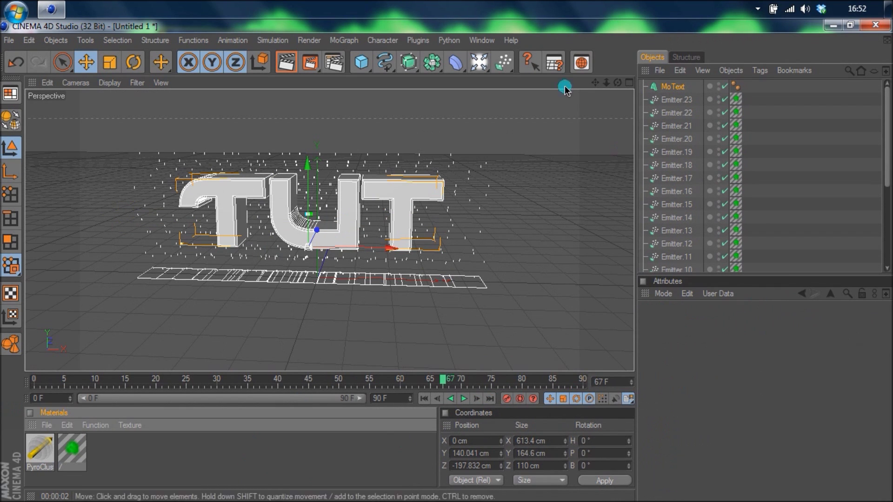
pyautogui.click(674, 87)
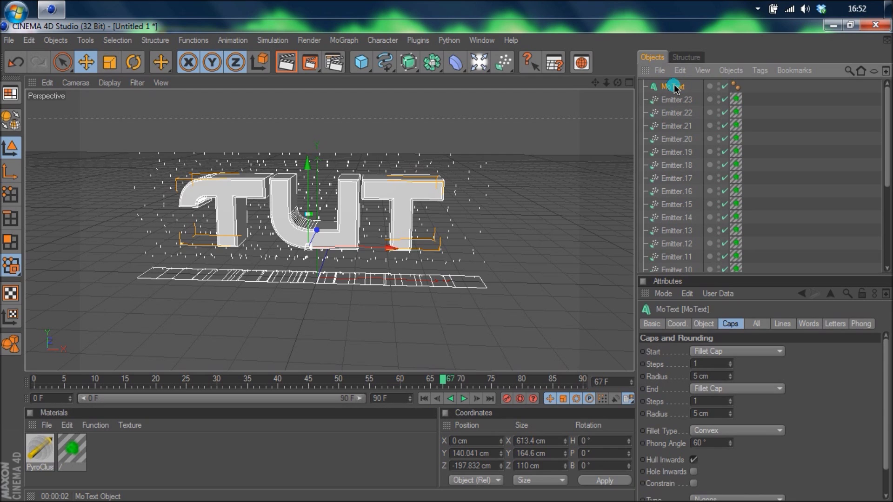
pyautogui.click(680, 73)
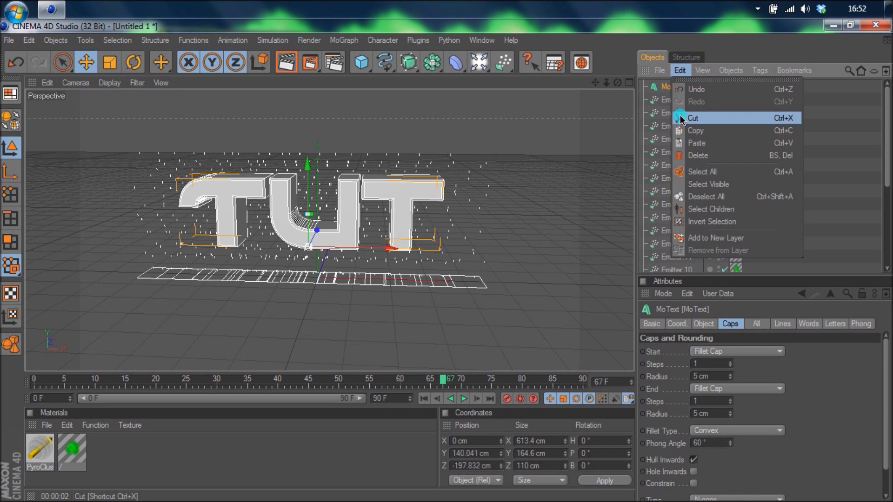
# Copy and paste the Tut MoText object.
pyautogui.click(681, 131)
pyautogui.click(680, 70)
pyautogui.click(682, 144)
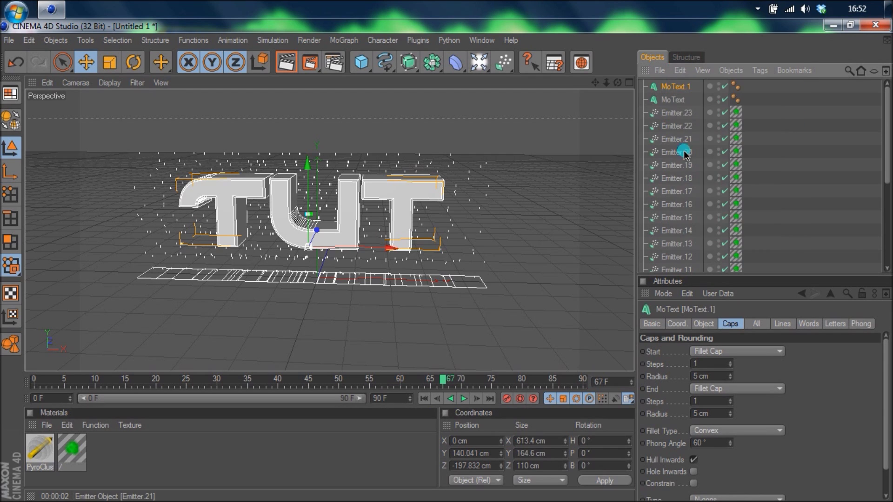
# Set the start and end fillet cap radii to 10 cm.
pyautogui.click(720, 375)
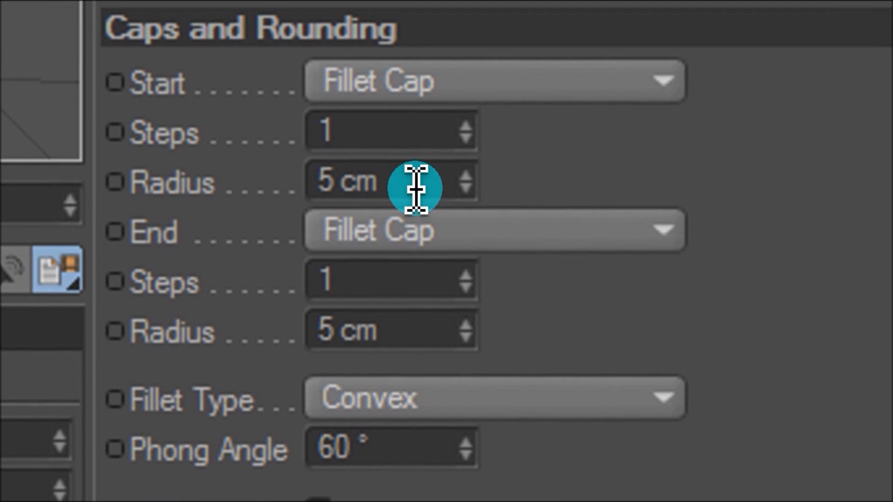
pyautogui.click(414, 113)
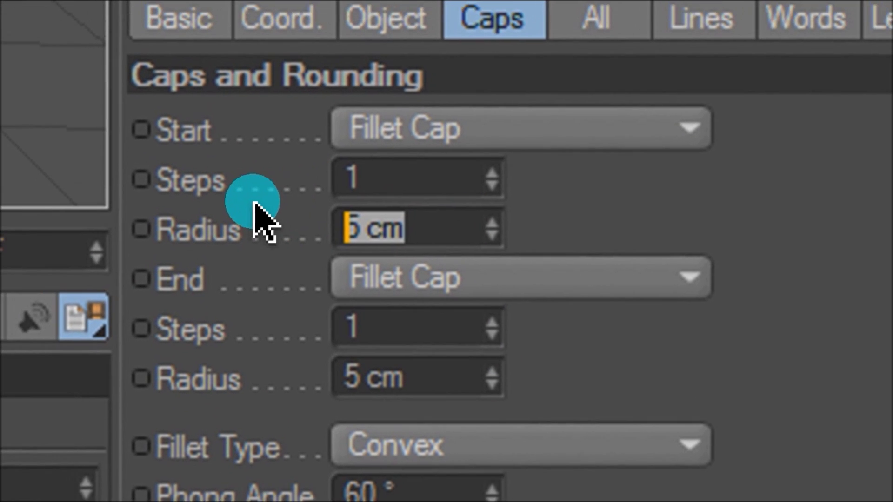
pyautogui.write('10')
pyautogui.click(353, 378)
pyautogui.write('1')
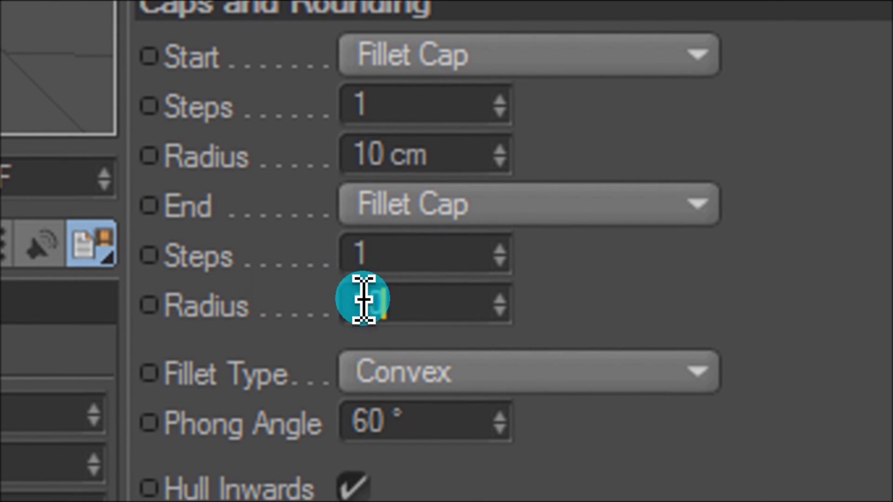
pyautogui.write('0')
pyautogui.press('Return')
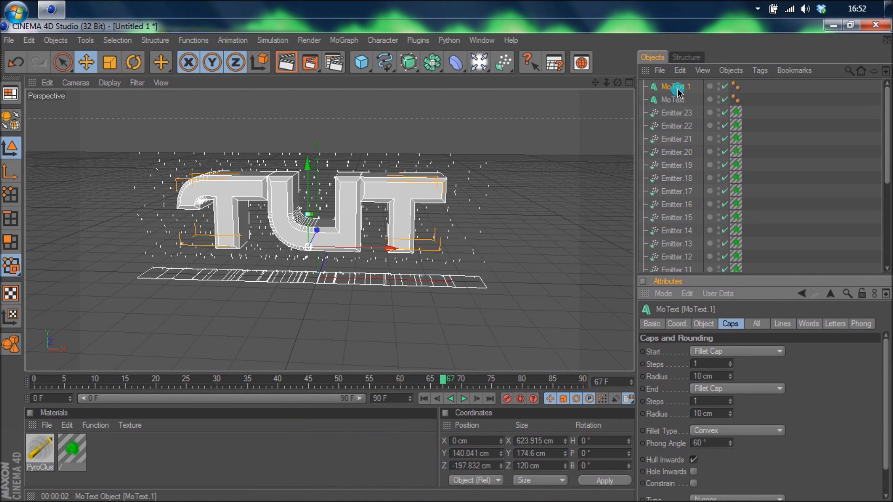
# Nudge MoText.1 along Z to -189.32 cm in the four-view layout, then return to Perspective.
pyautogui.middleClick(521, 125)
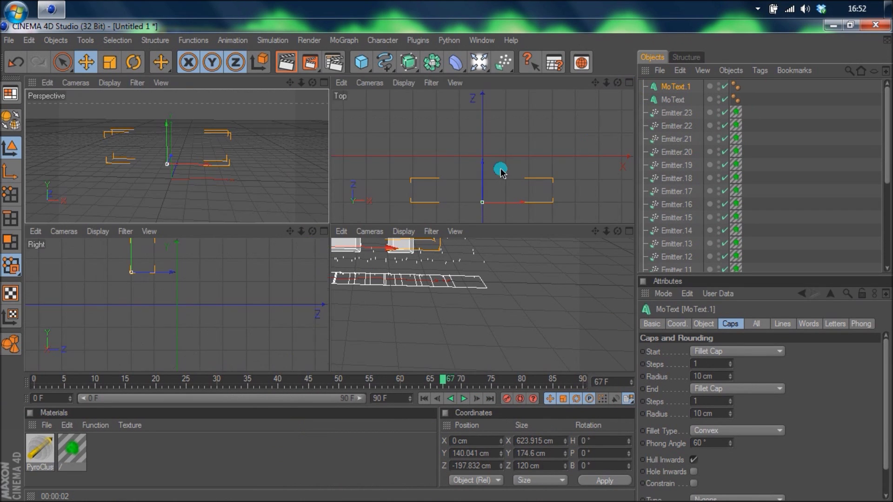
pyautogui.moveTo(129, 272); pyautogui.dragTo(131, 273)
pyautogui.moveTo(328, 261); pyautogui.dragTo(175, 268)
pyautogui.middleClick(324, 83)
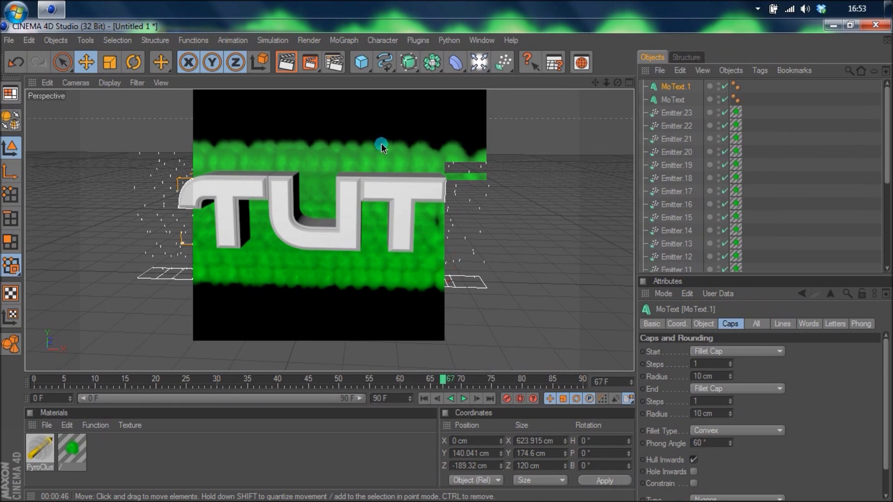
# Dismiss the render preview and create a Cheen shader material in the Material Manager.
pyautogui.click(381, 143)
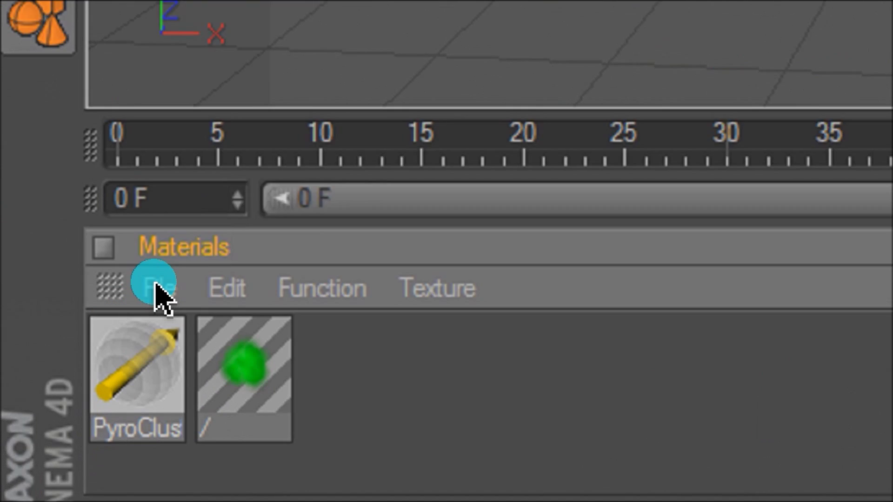
pyautogui.click(43, 425)
pyautogui.moveTo(382, 185)
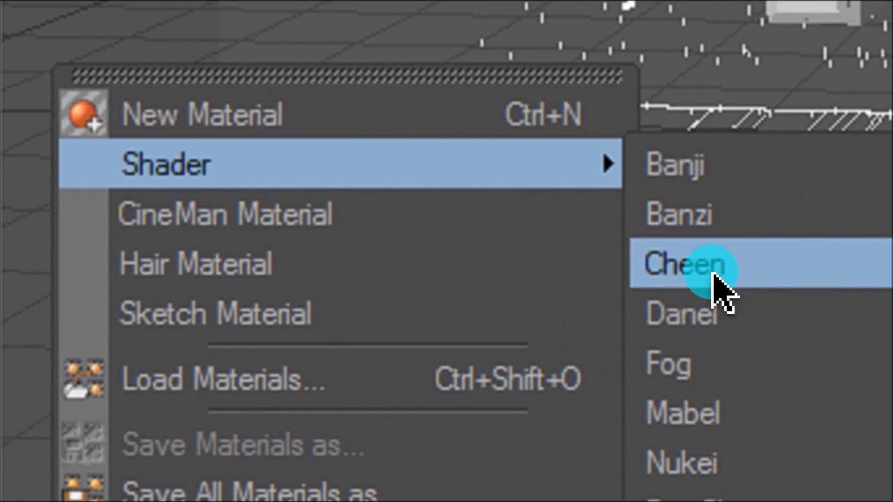
pyautogui.click(714, 278)
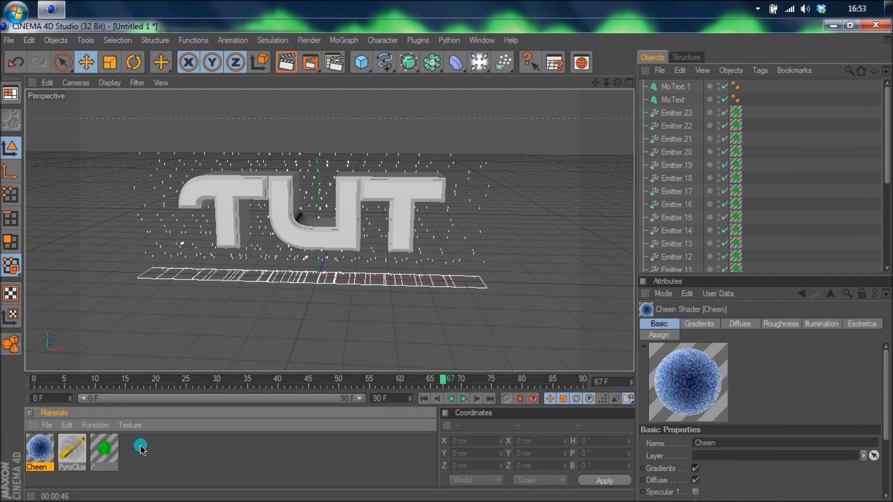
# Create a new material and set its base colour to bright yellow.
pyautogui.doubleClick(141, 450)
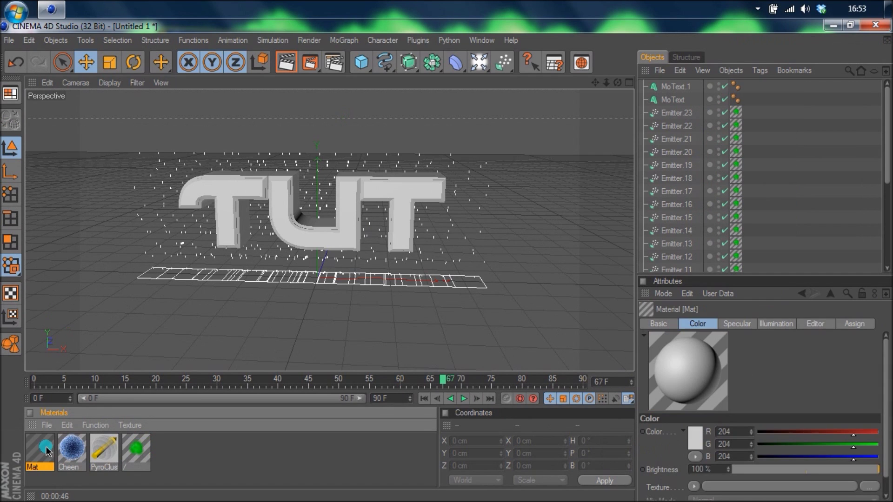
pyautogui.doubleClick(40, 448)
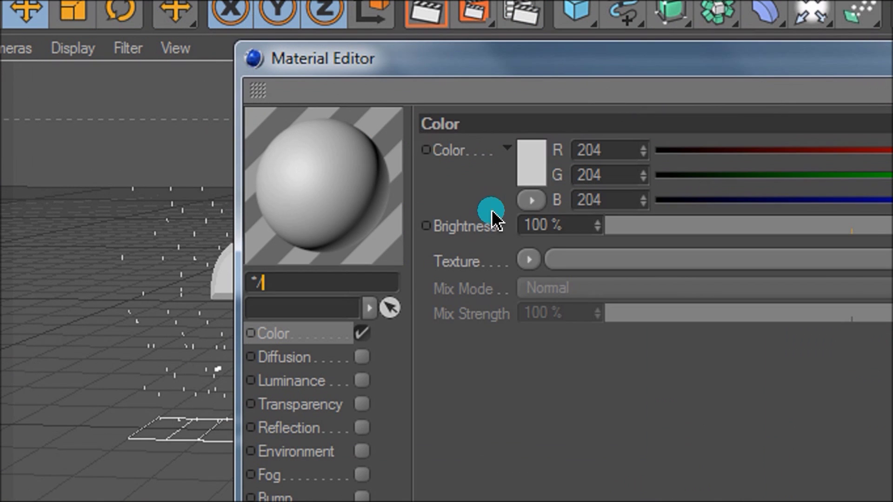
pyautogui.click(338, 148)
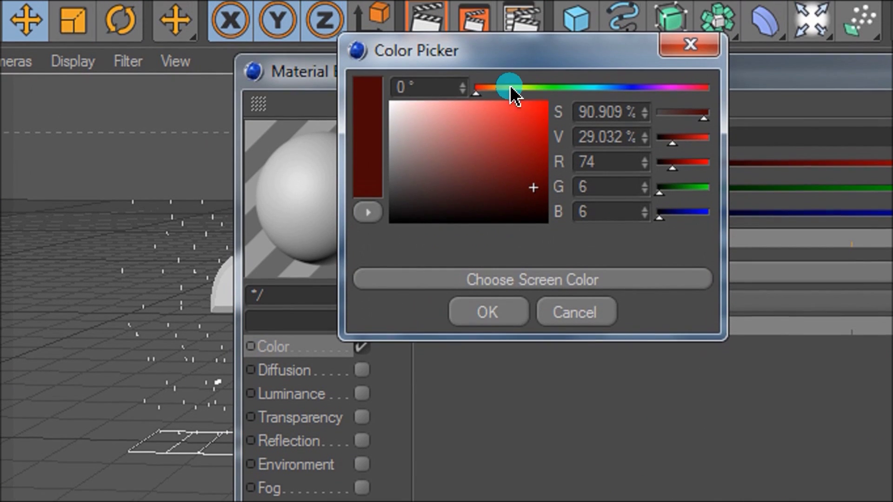
pyautogui.moveTo(504, 77); pyautogui.dragTo(510, 77)
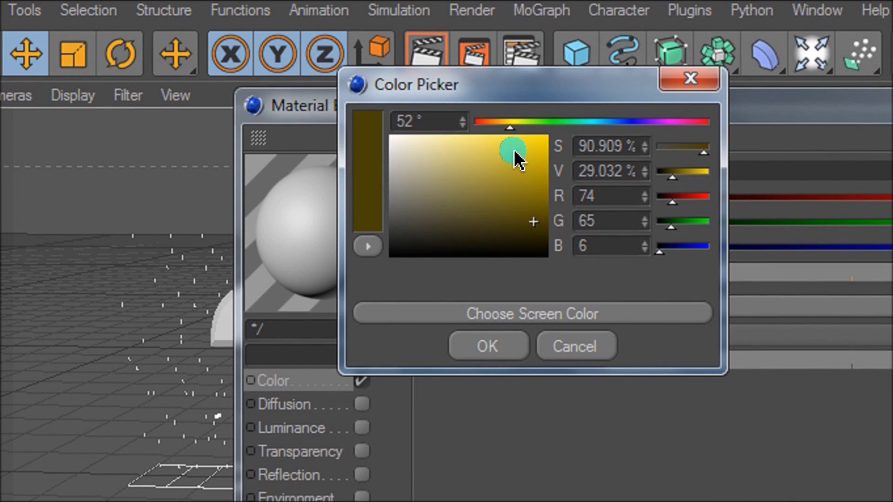
pyautogui.moveTo(518, 160); pyautogui.dragTo(579, 145)
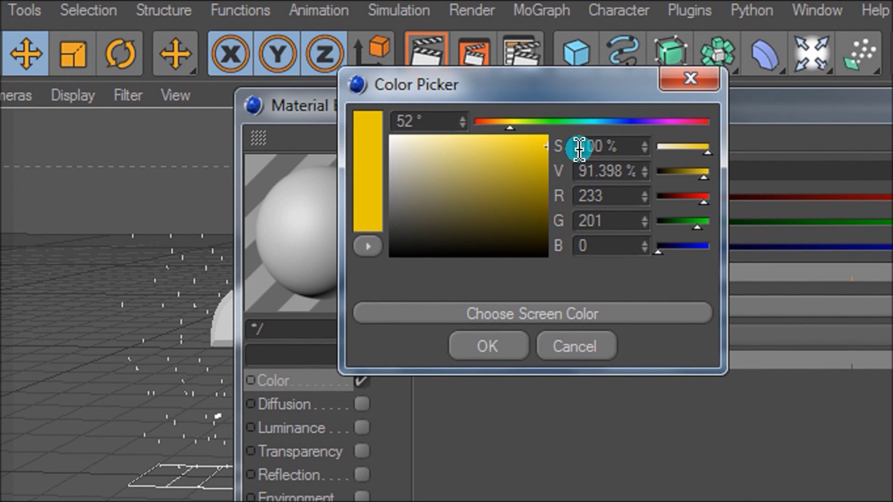
pyautogui.click(497, 344)
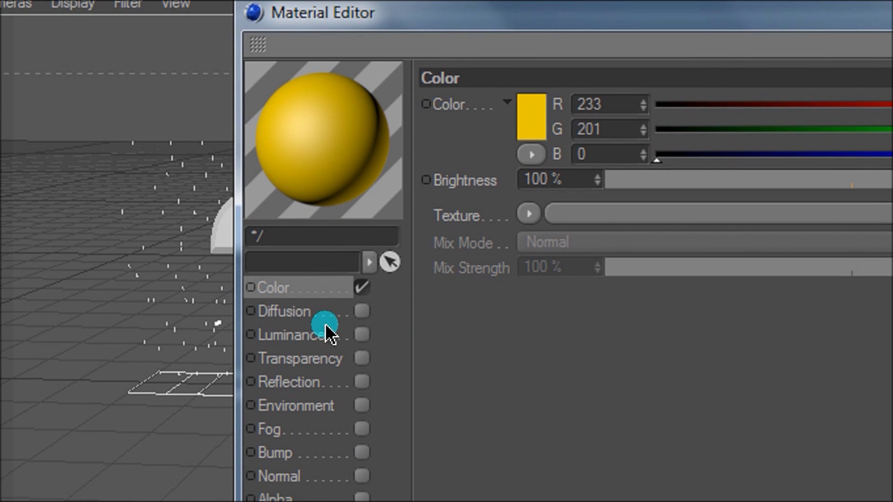
# Enable Luminance with a yellow colour at 35% brightness.
pyautogui.click(325, 335)
pyautogui.click(362, 334)
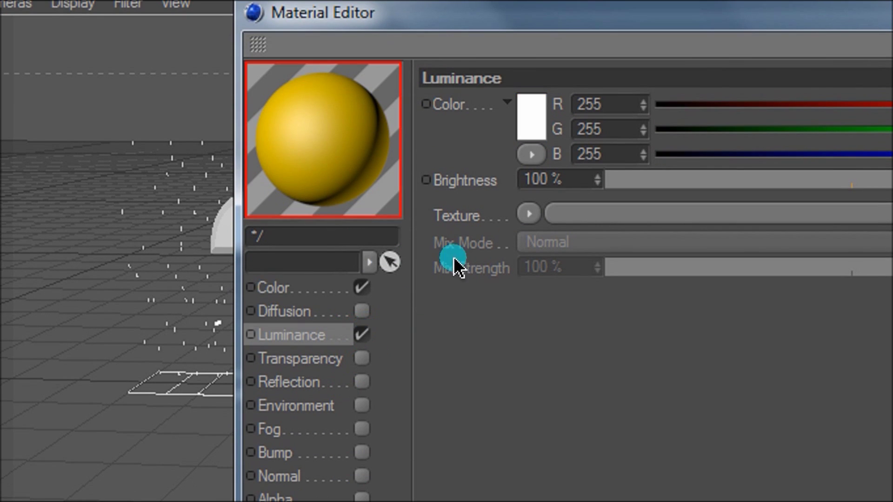
pyautogui.click(531, 119)
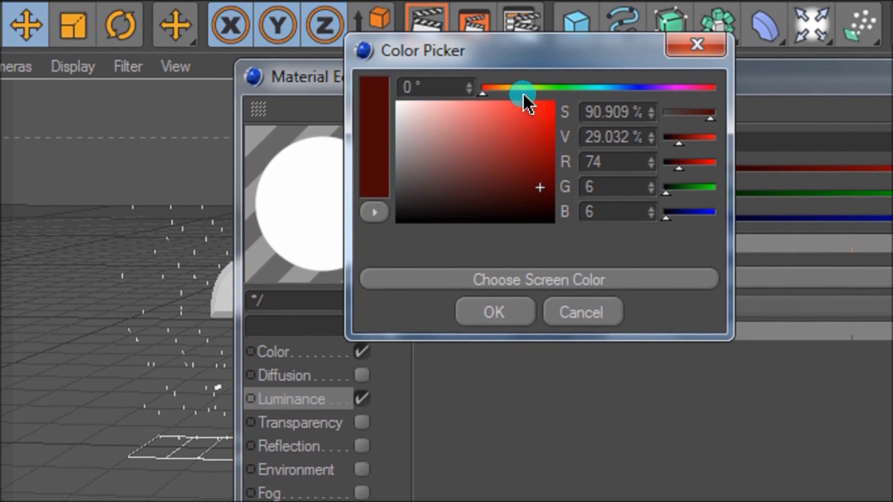
pyautogui.click(522, 43)
pyautogui.click(555, 83)
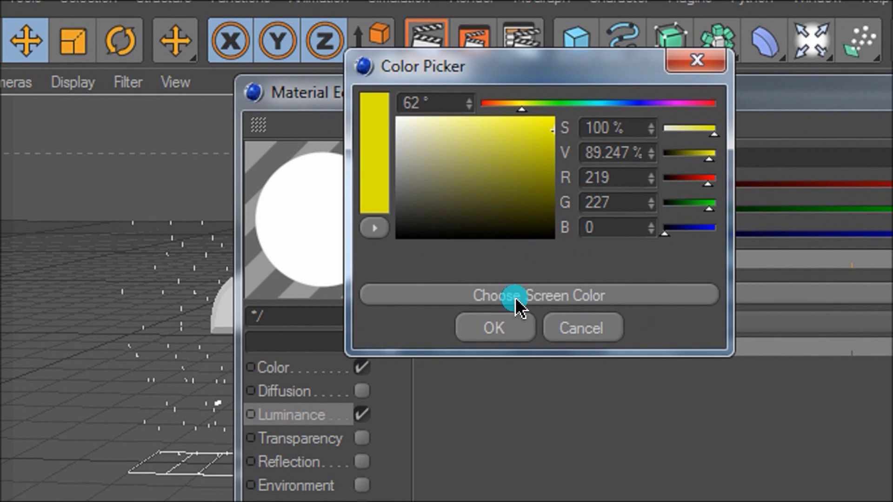
pyautogui.click(516, 325)
pyautogui.click(773, 262)
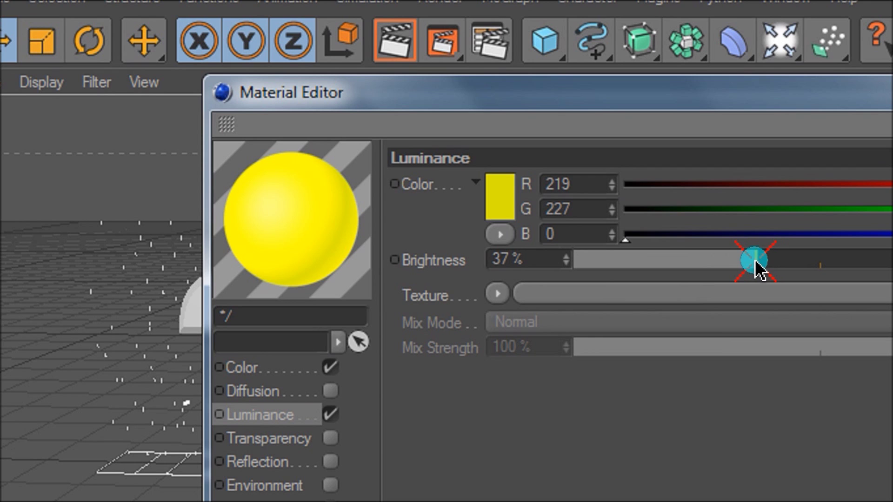
pyautogui.moveTo(750, 261); pyautogui.dragTo(745, 260)
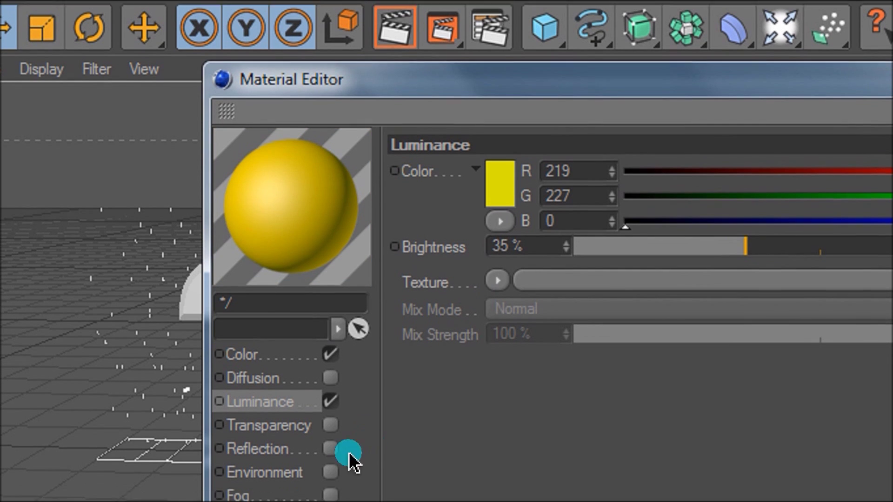
# Enable Reflection with yellow 255/246/0 at 58% brightness, then close the editor.
pyautogui.click(295, 463)
pyautogui.click(330, 412)
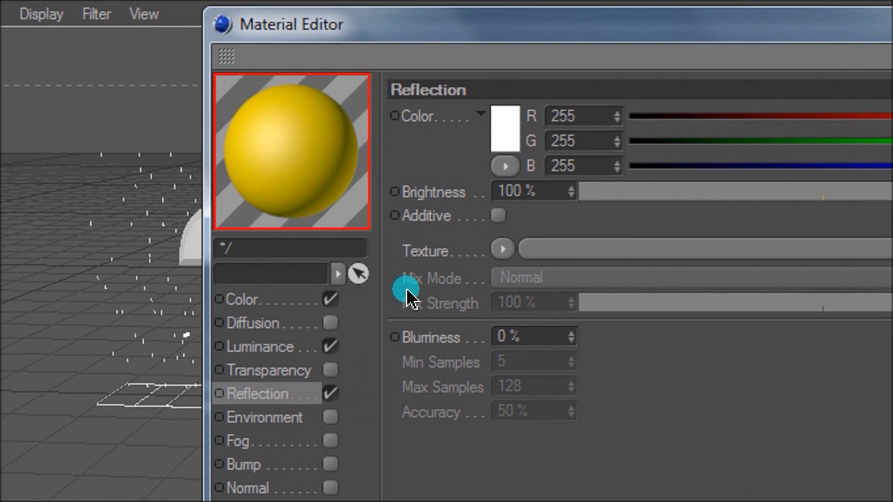
pyautogui.click(506, 140)
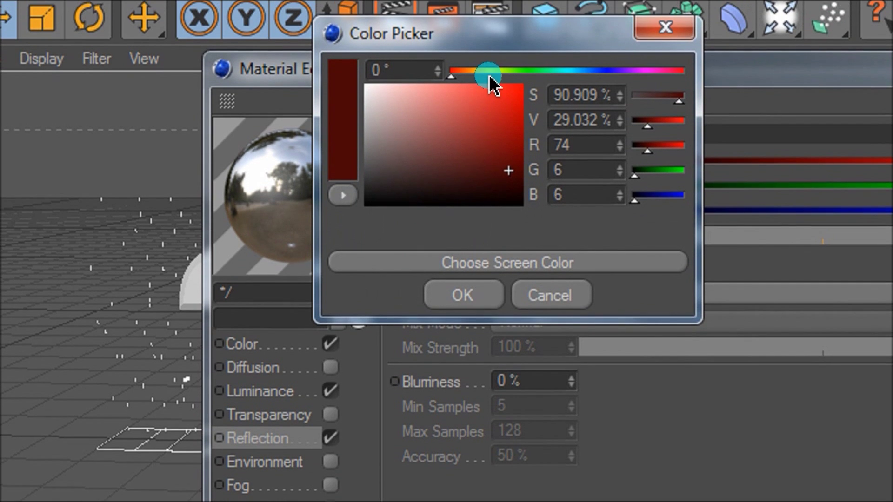
pyautogui.click(489, 90)
pyautogui.click(529, 135)
pyautogui.moveTo(530, 135); pyautogui.dragTo(522, 106)
pyautogui.click(494, 318)
pyautogui.click(839, 265)
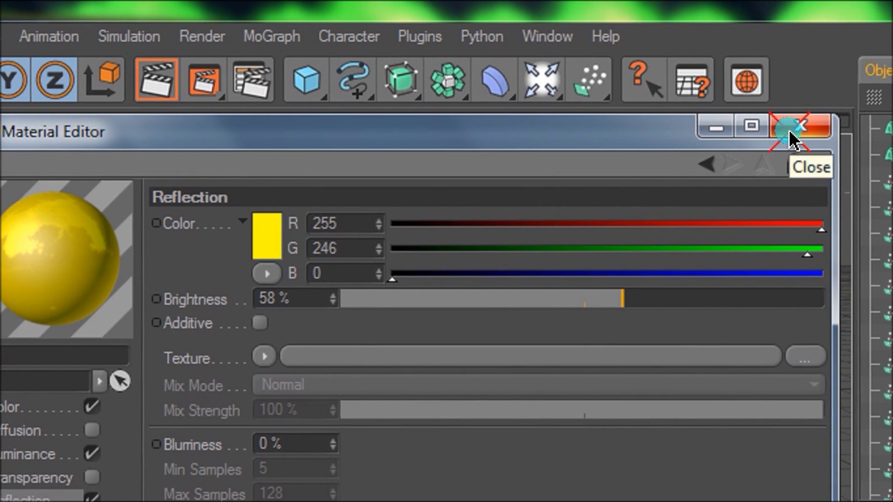
pyautogui.click(803, 135)
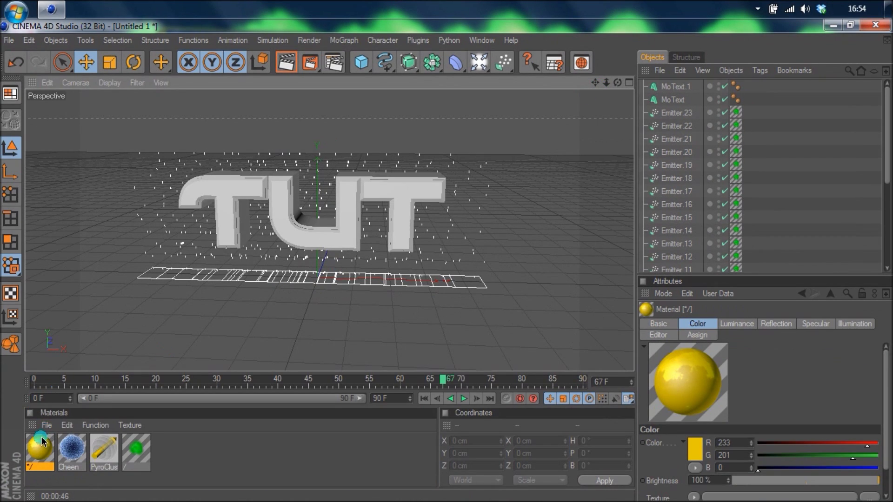
# Drag the yellow material onto MoText.1 and the Cheen material onto MoText.
pyautogui.moveTo(41, 439); pyautogui.dragTo(681, 93)
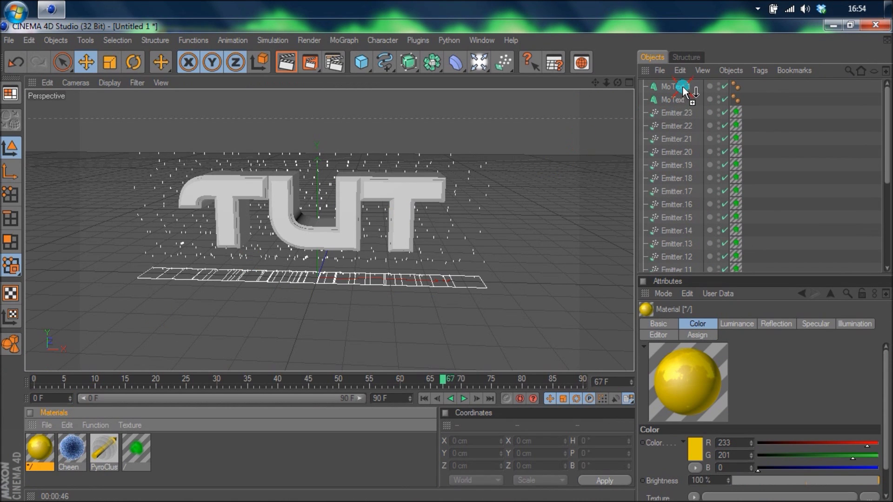
pyautogui.moveTo(682, 87); pyautogui.dragTo(682, 89)
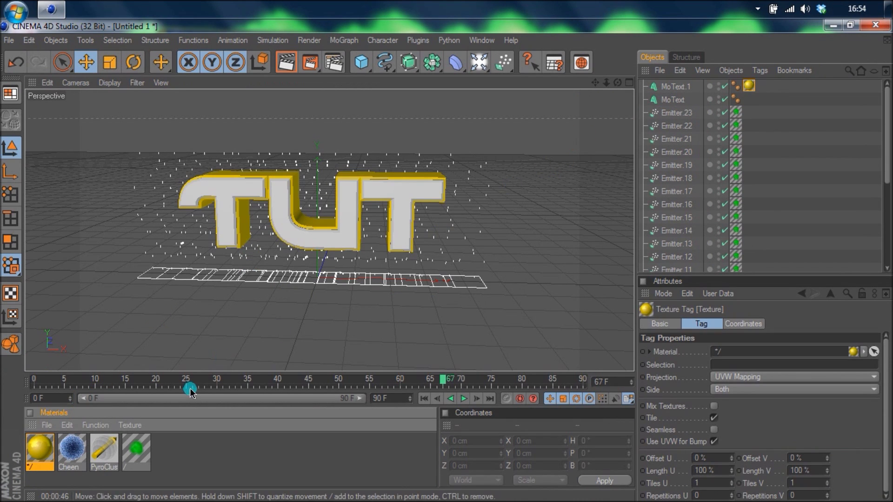
pyautogui.moveTo(237, 285); pyautogui.dragTo(685, 98)
pyautogui.click(334, 61)
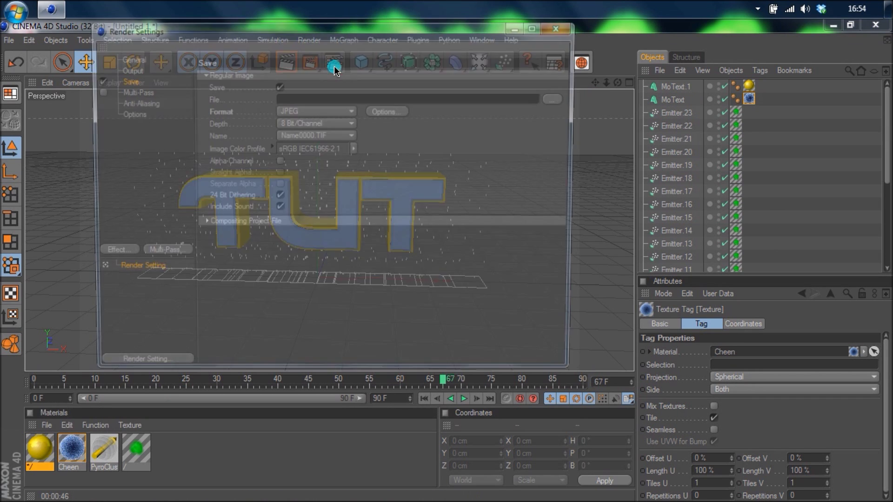
# Set the render output file to 'tutorial' on the Desktop and render the current frame to the Picture Viewer.
pyautogui.click(553, 104)
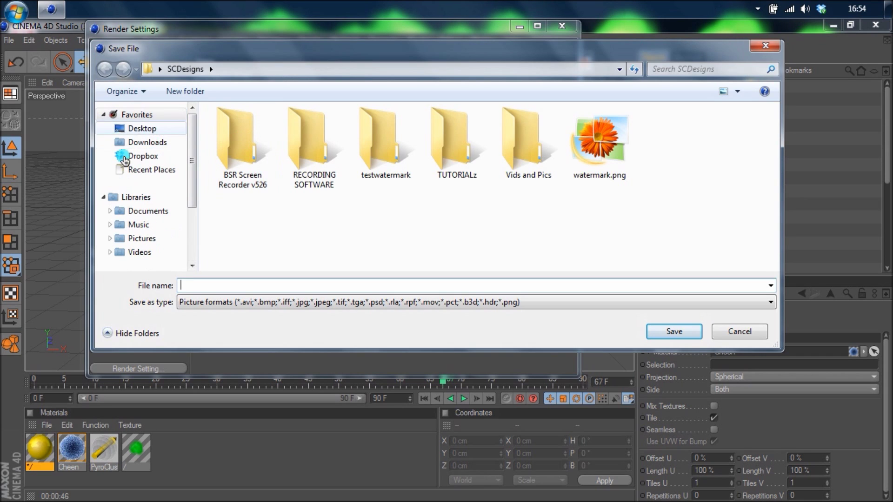
pyautogui.click(137, 129)
pyautogui.write('tutorial')
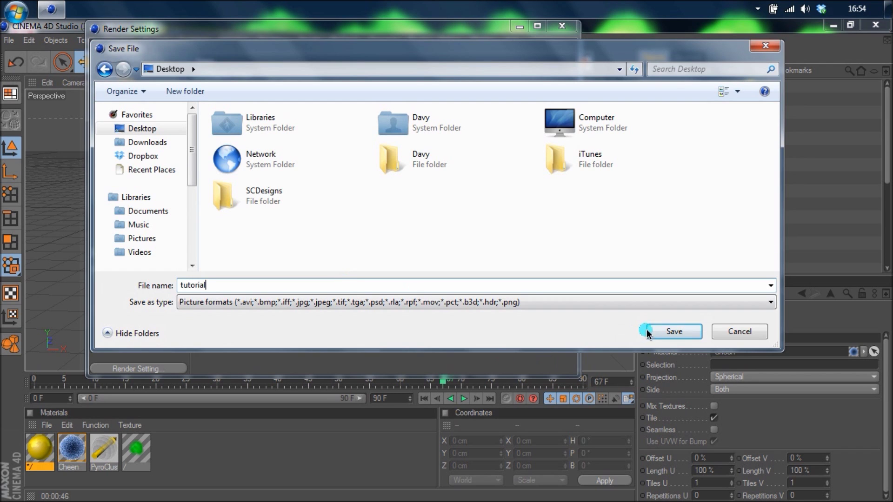
pyautogui.click(673, 331)
pyautogui.click(561, 25)
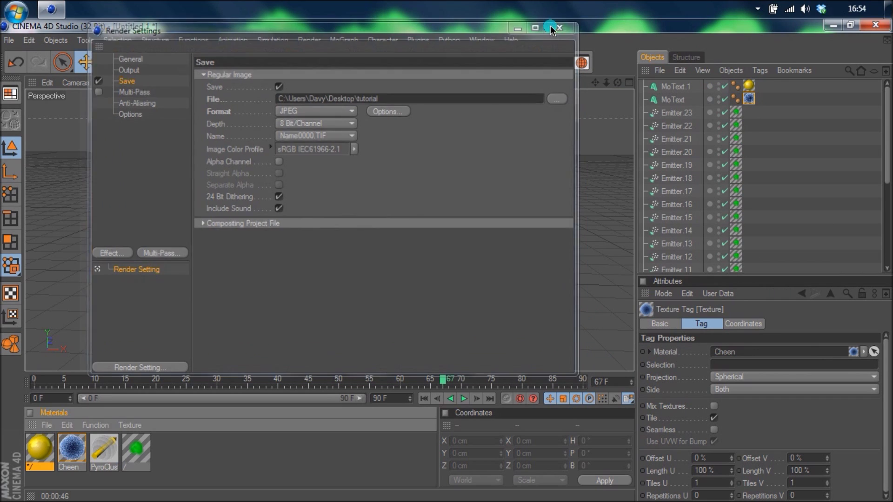
pyautogui.click(307, 62)
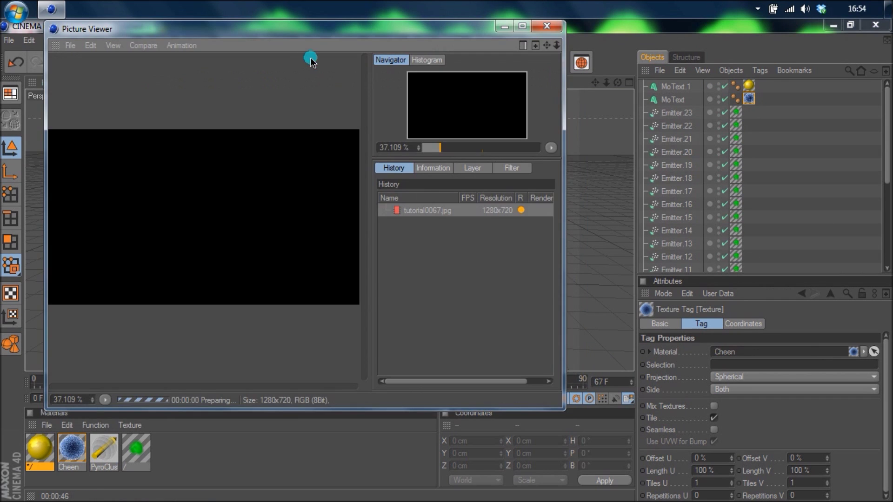